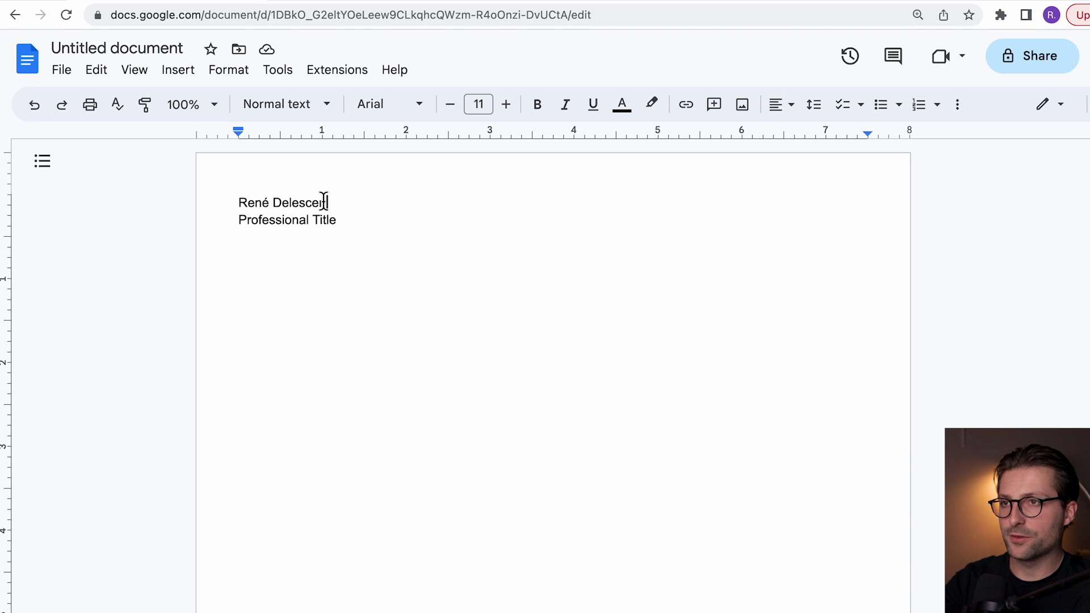
Step: Add a right tab stop at 7.5" on the name line and enter the address, date of birth and phone details
left_click(844, 134)
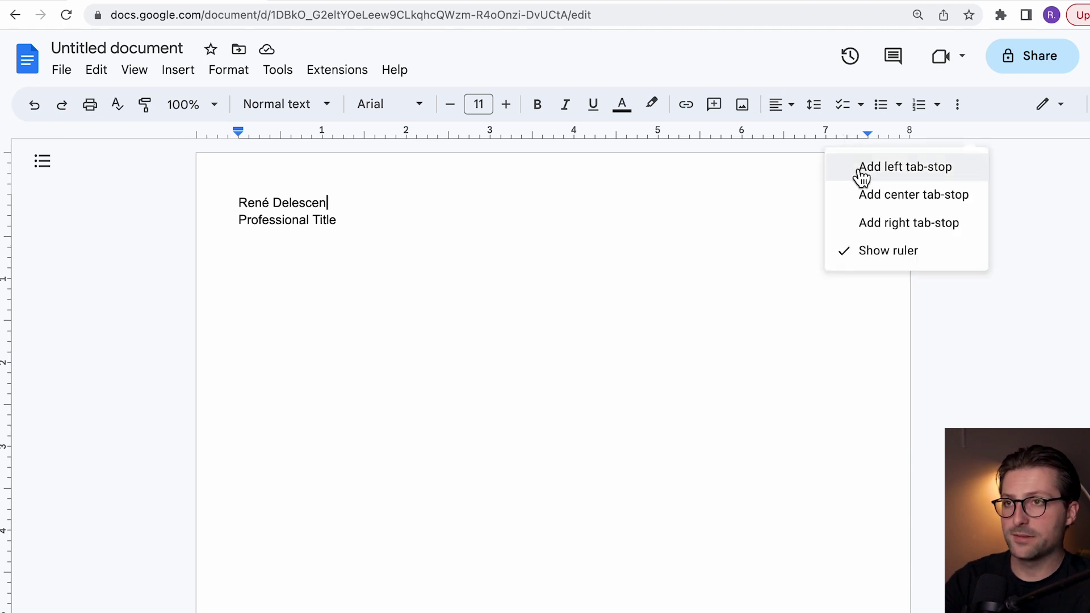
left_click(867, 223)
left_click_drag(841, 132, 870, 133)
key("Tab")
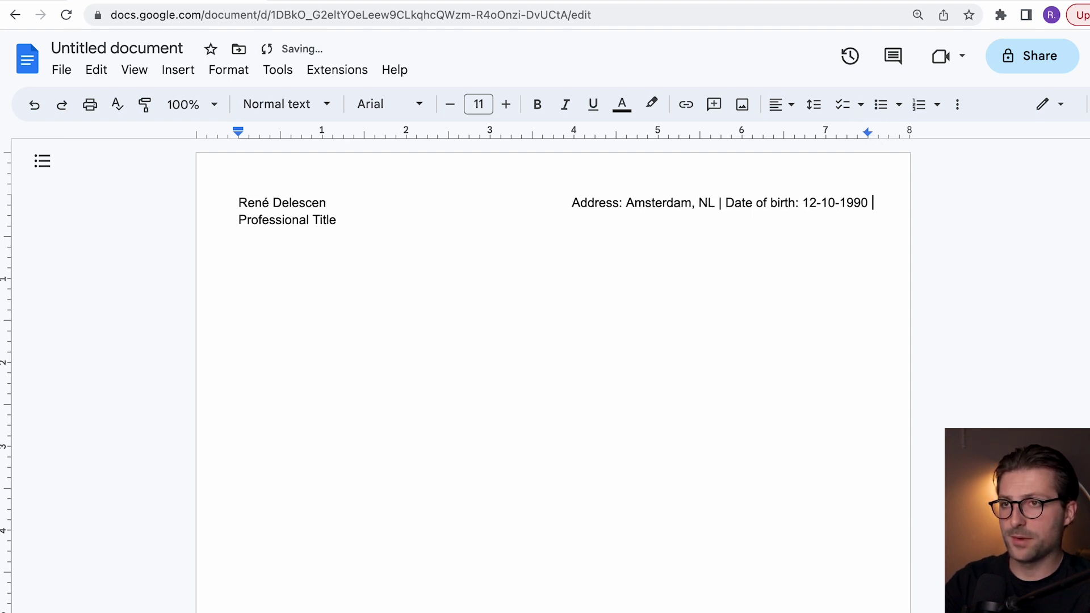
Step: Add a 7.5" right tab stop on the title line, paste the LinkedIn, email and website details, and select all
left_click(471, 230)
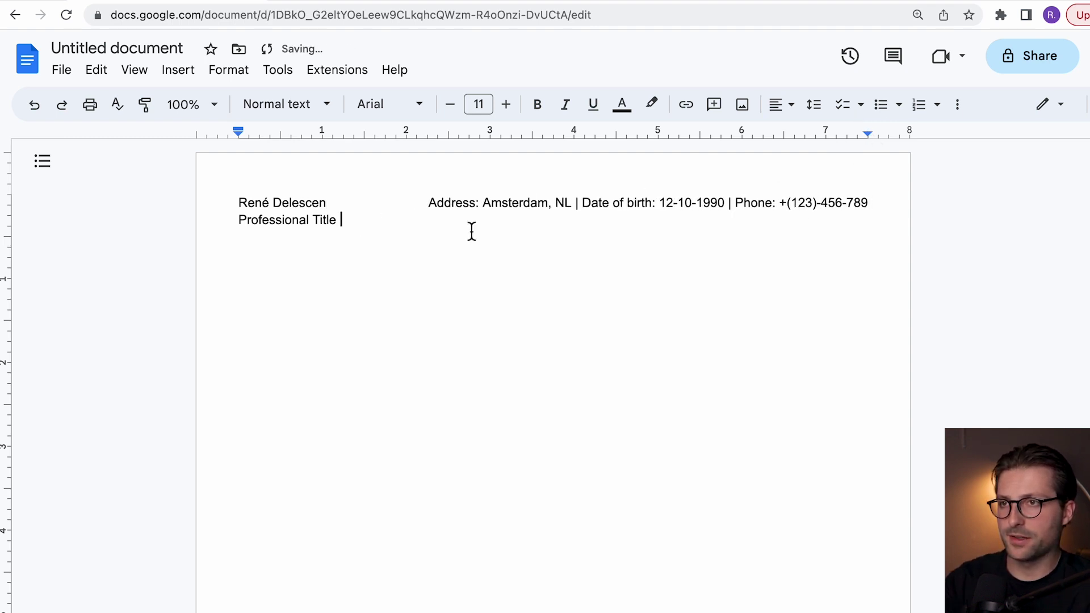
left_click(851, 133)
left_click(882, 225)
left_click_drag(856, 140, 867, 139)
key("Tab")
key("ctrl+v")
key("ctrl+a")
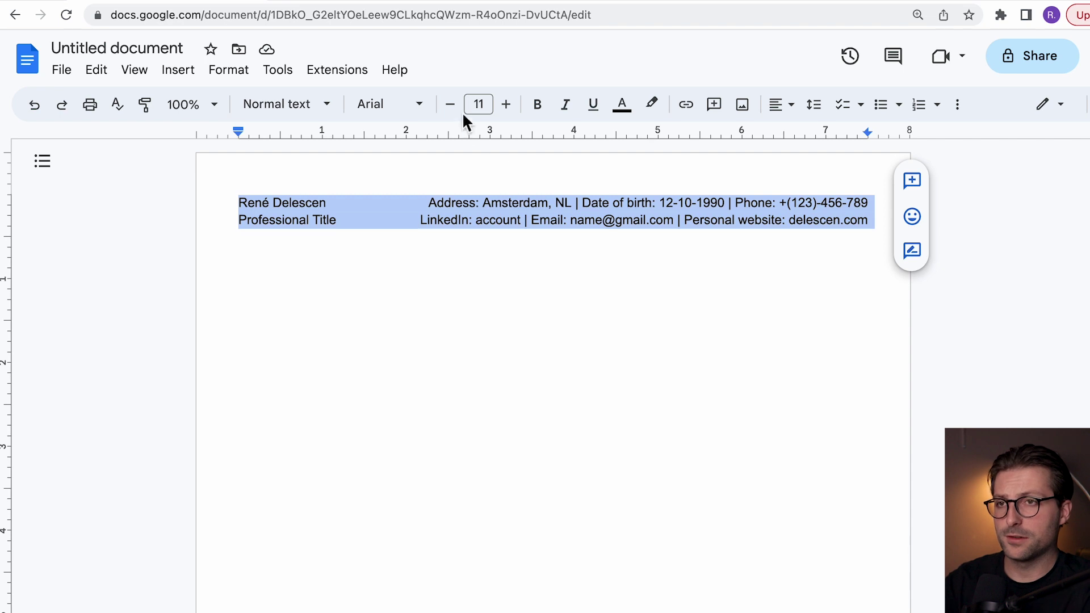
Step: Change the header font to Roboto
left_click(433, 111)
mouse_move(420, 214)
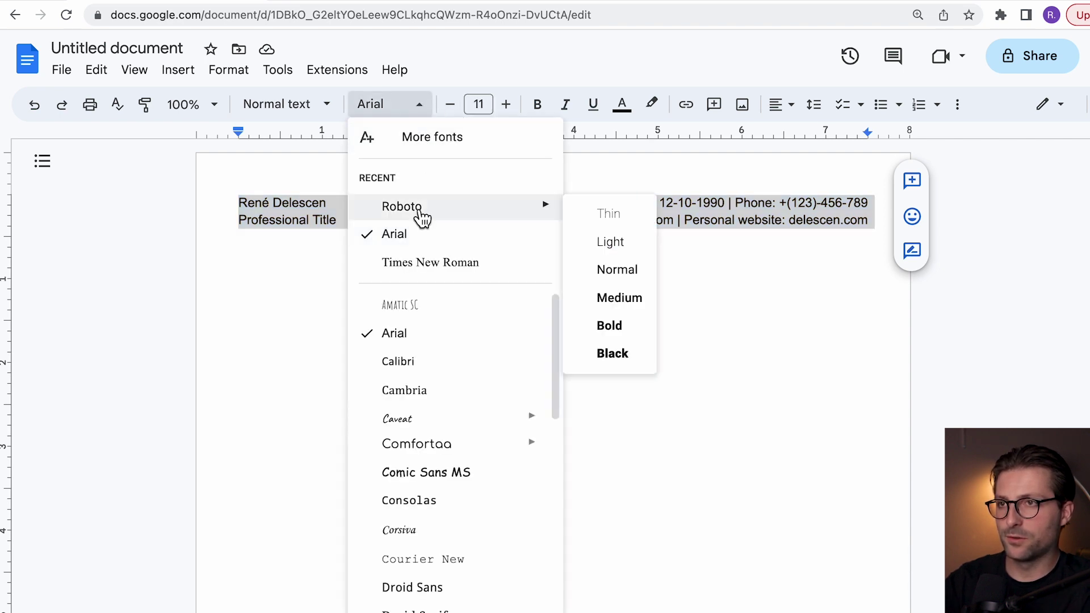
left_click(420, 209)
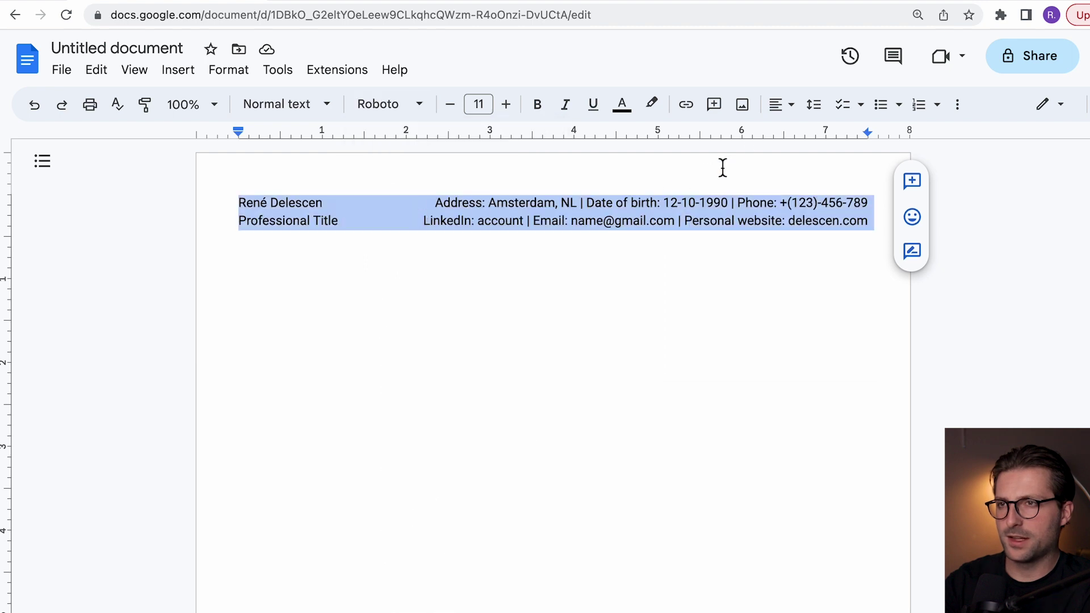
left_click(813, 108)
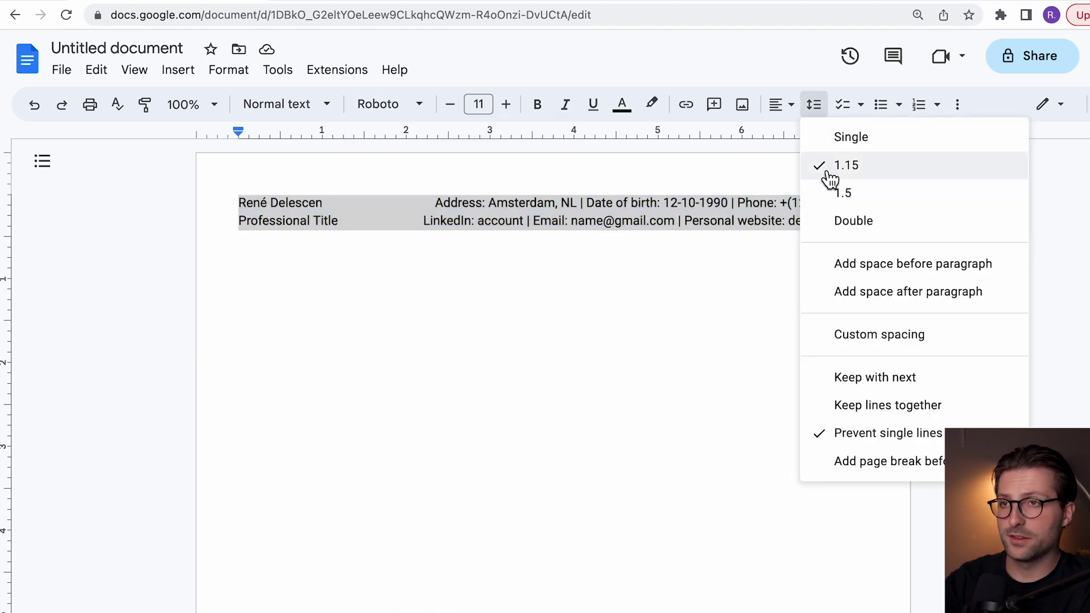
left_click(822, 114)
Step: Make the name bold at 15 pt and the Professional Title grey at 9 pt
triple_click(336, 205)
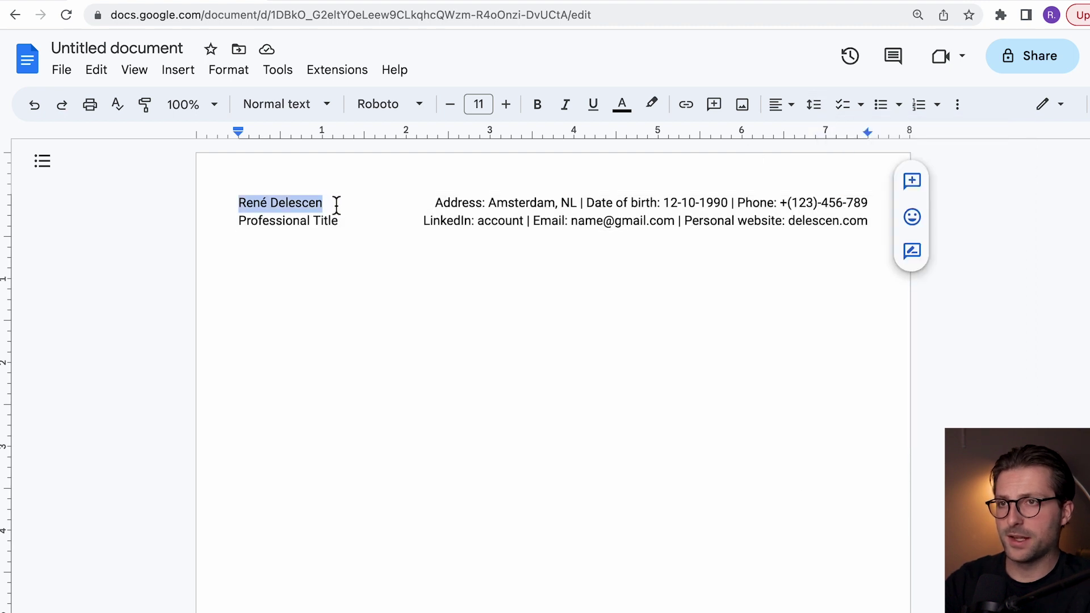
left_click(538, 108)
left_click(505, 104)
left_click(505, 104)
left_click(506, 104)
left_click(506, 104)
triple_click(344, 227)
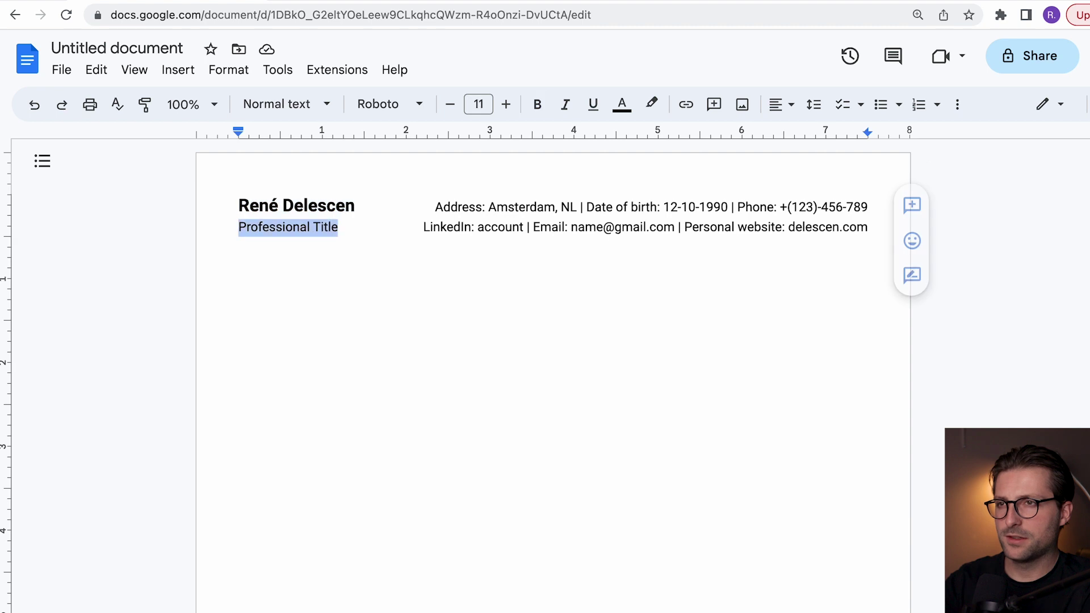
left_click(450, 104)
left_click(451, 105)
left_click(623, 107)
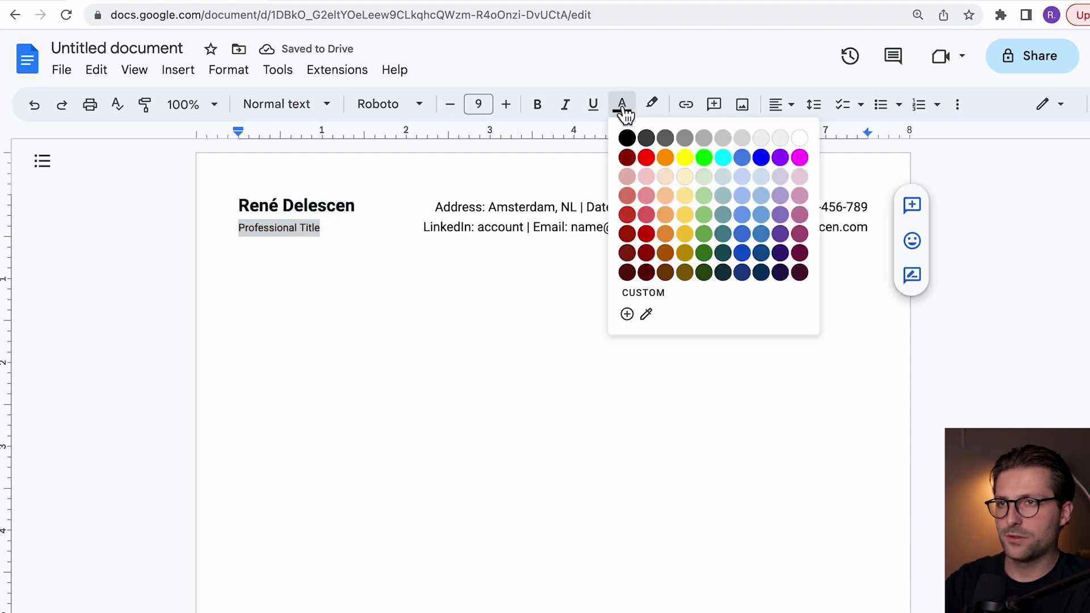
left_click(663, 138)
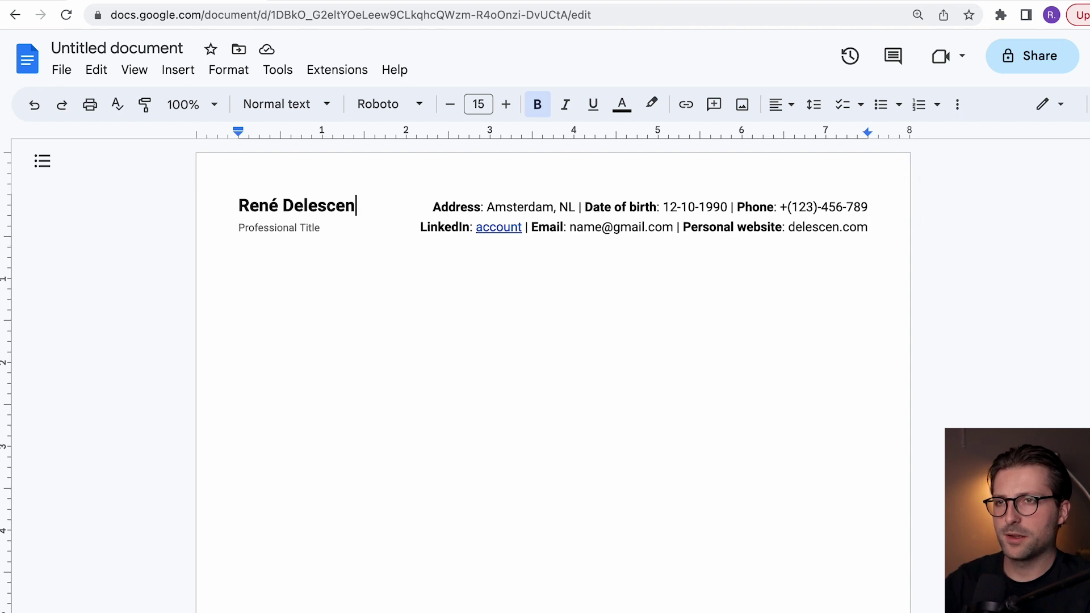
Step: Colour the name custom dark blue #074476 and type the date 6 April 2023 below
key("shift+Home")
left_click(621, 104)
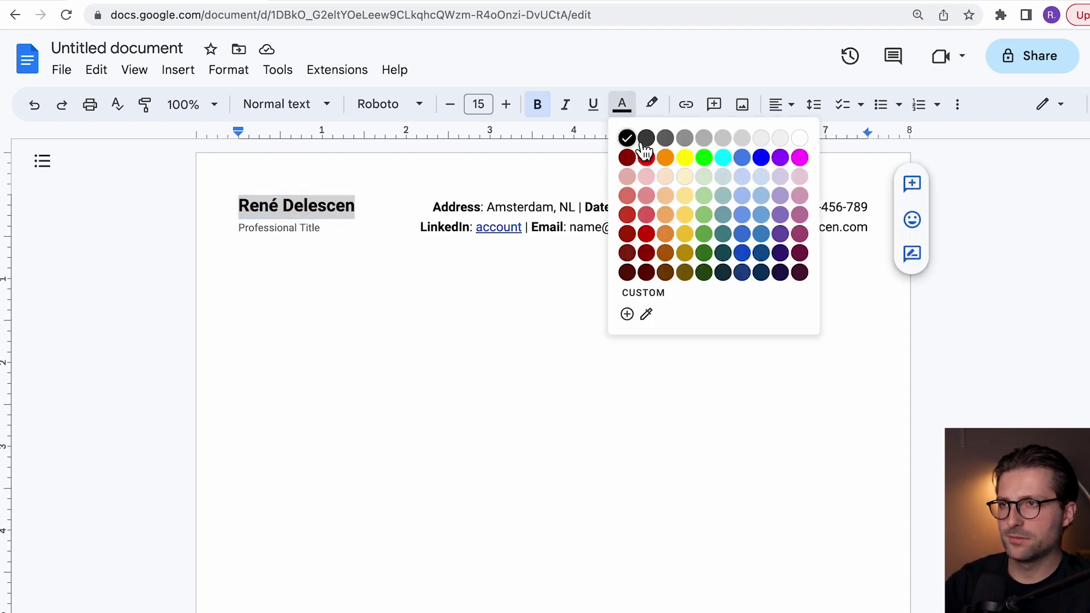
left_click(628, 312)
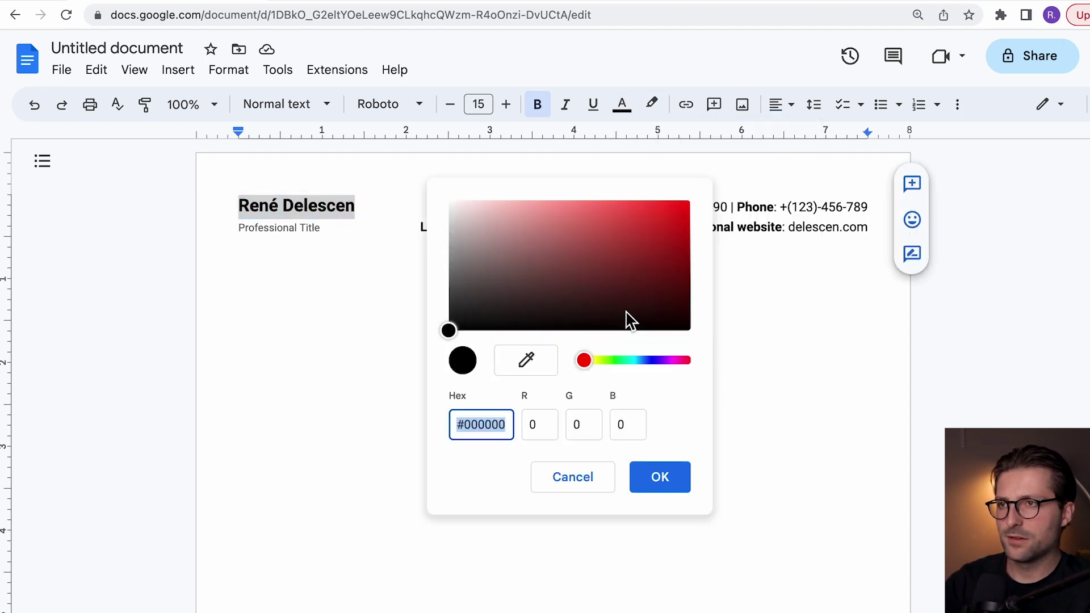
type("074476")
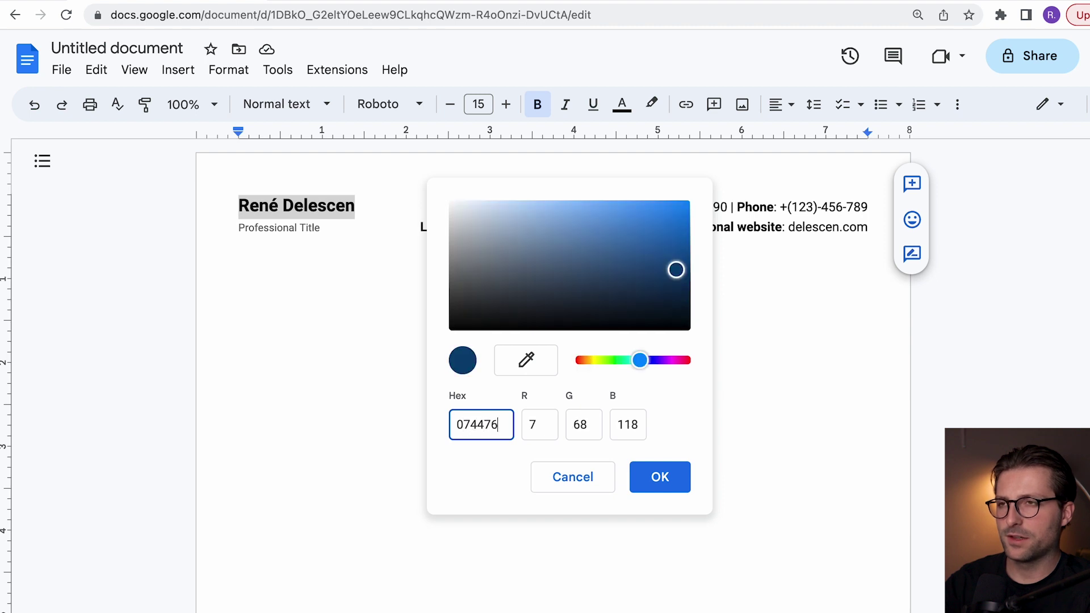
left_click(673, 477)
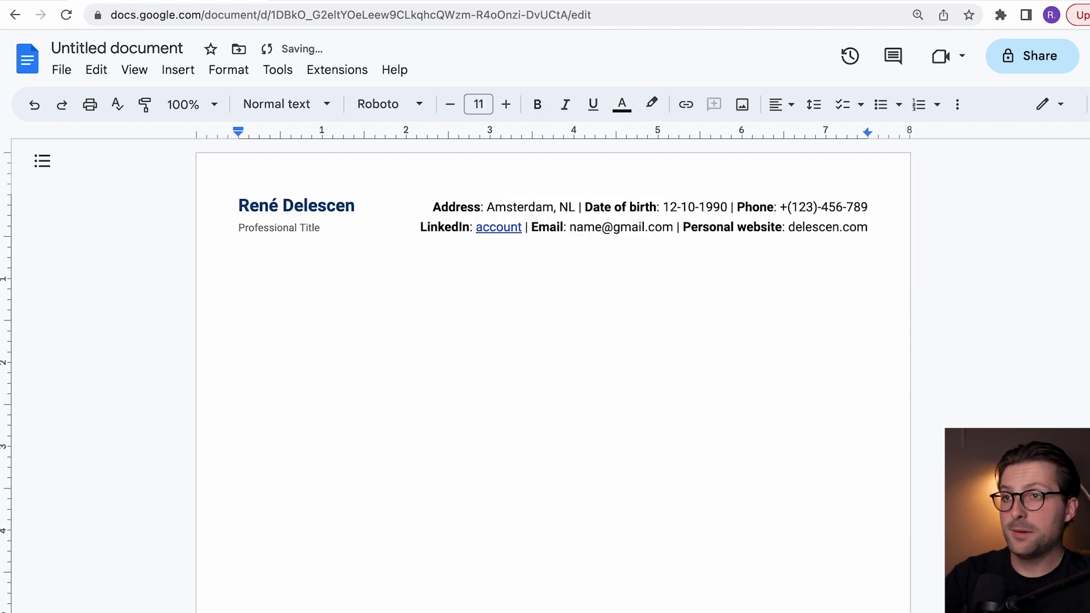
type("6 April 2023")
key("Return")
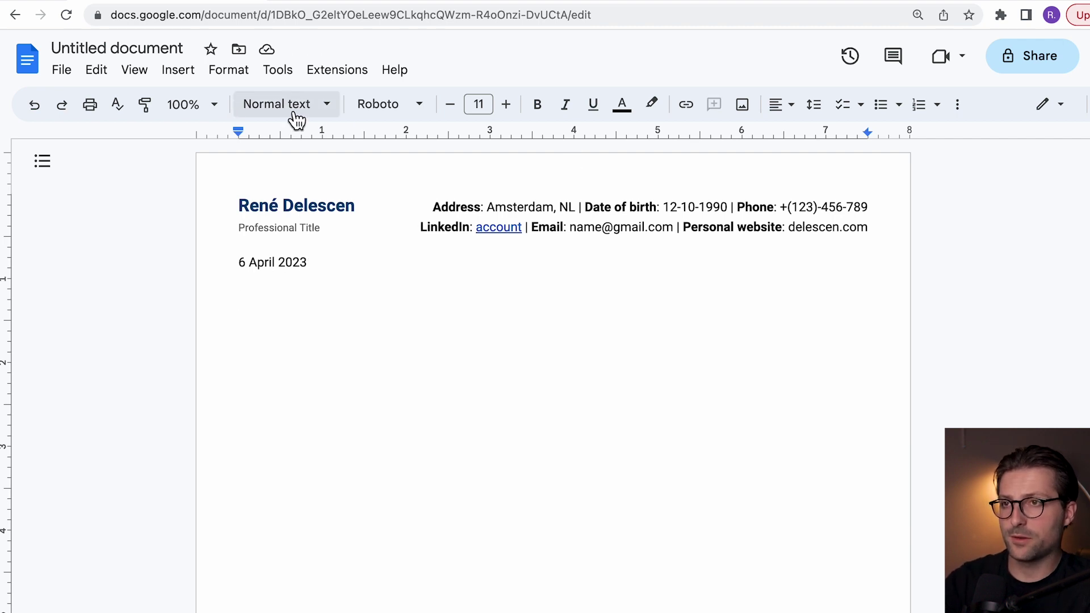
Step: Insert a one-row, two-column table below the date
left_click(176, 70)
mouse_move(253, 135)
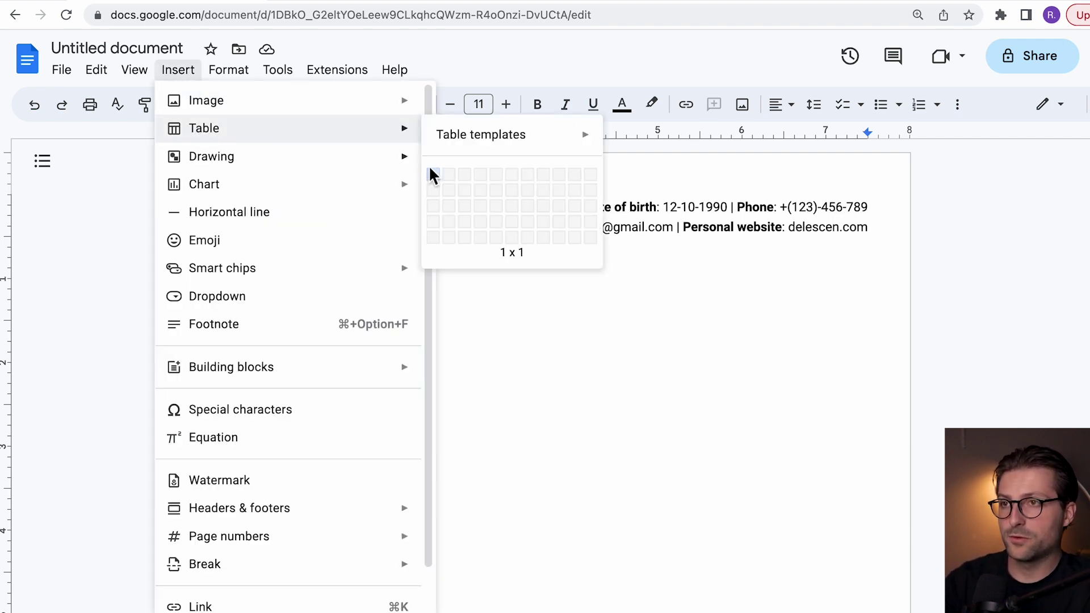
left_click(451, 176)
Step: Give the date line top and bottom borders, #FAFAFA shading and 1 pt padding
triple_click(336, 262)
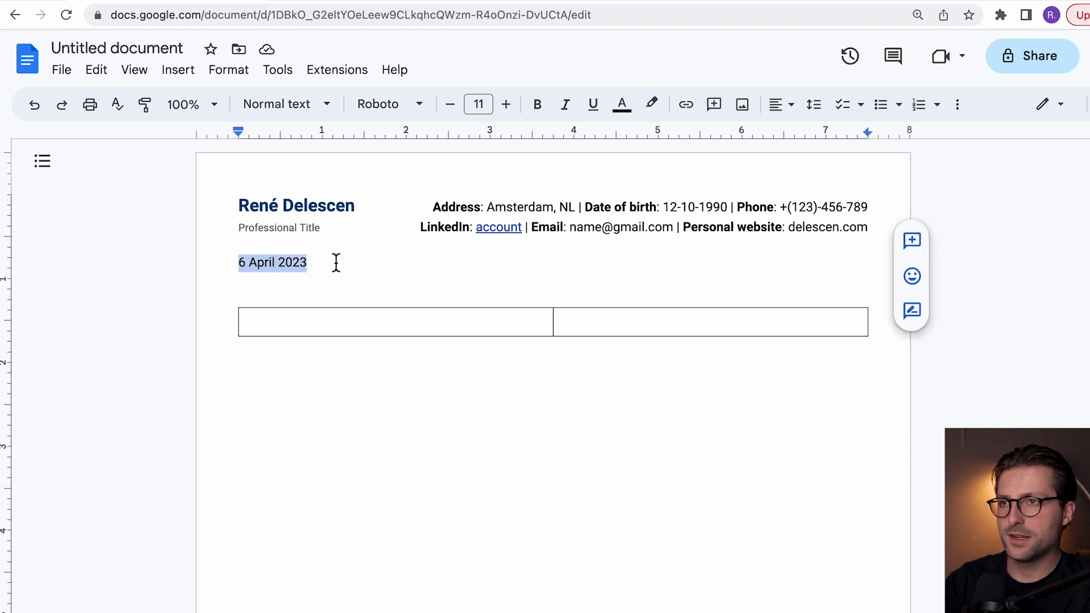
left_click(246, 83)
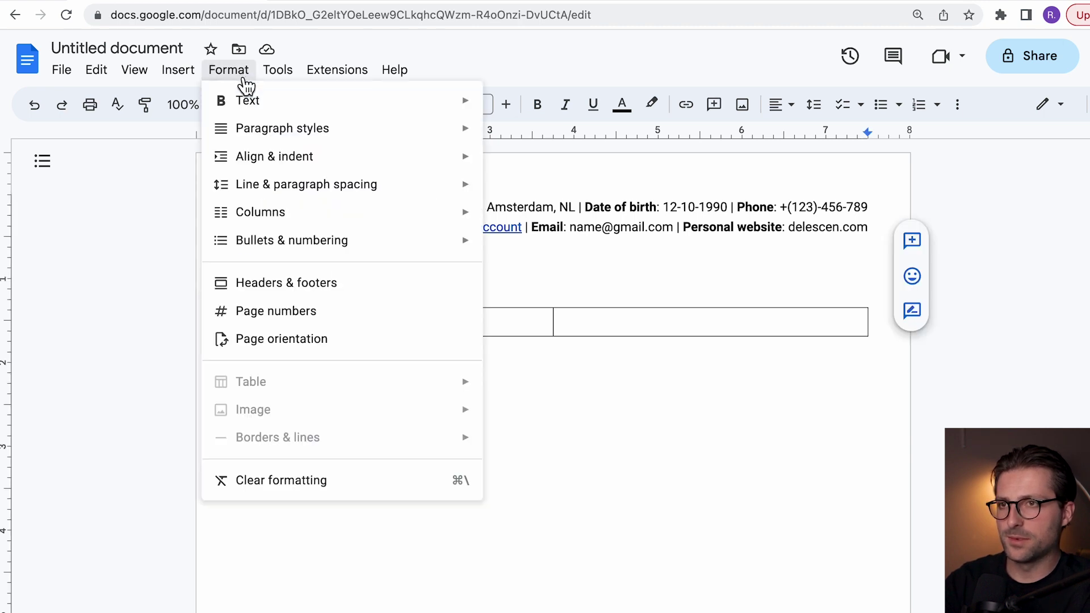
mouse_move(257, 138)
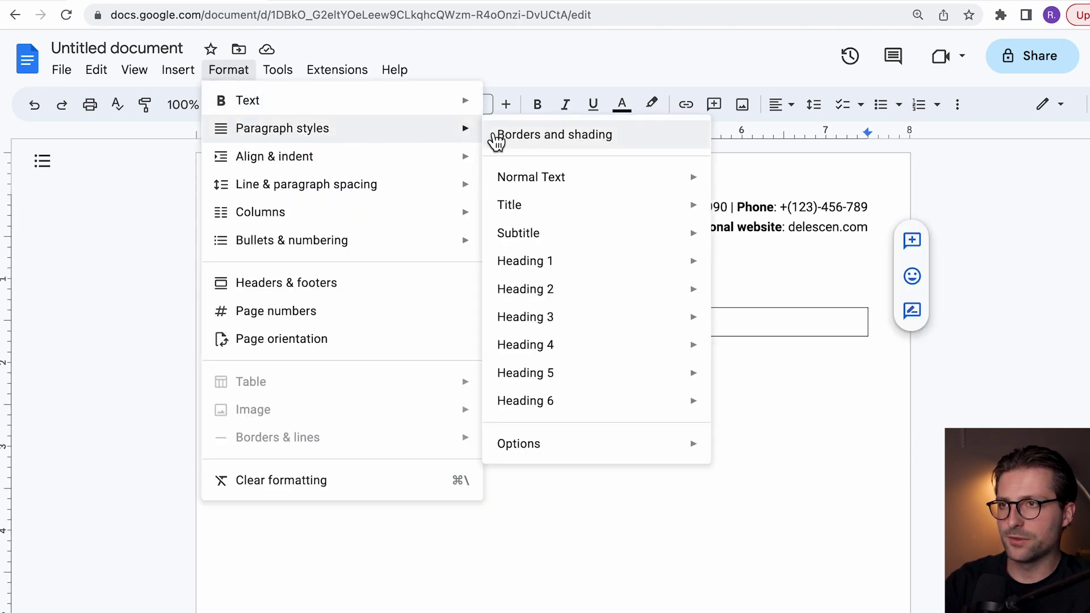
left_click(494, 135)
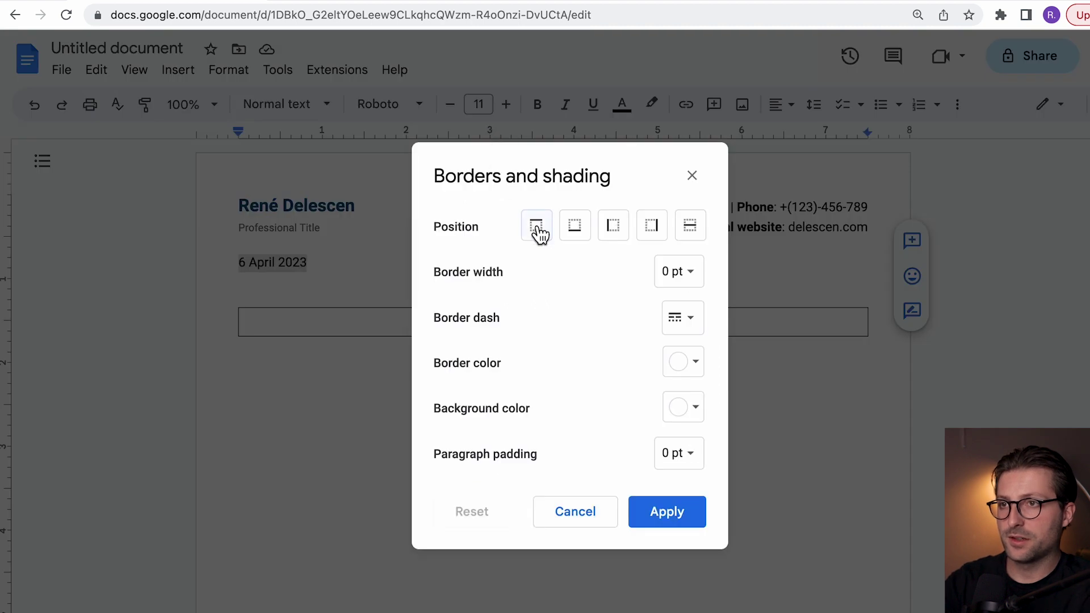
left_click(536, 230)
left_click(576, 231)
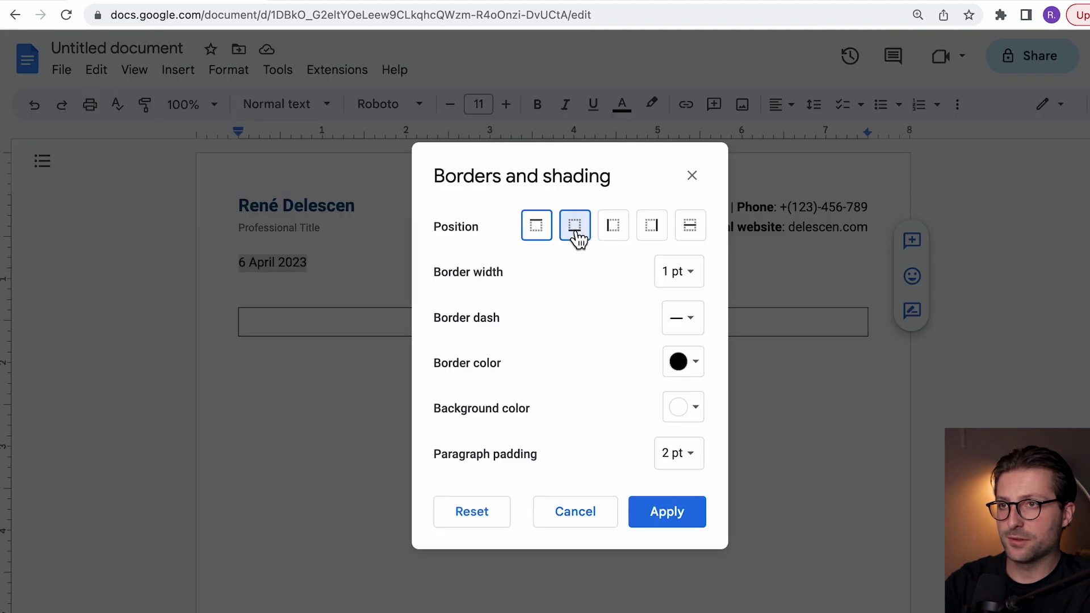
left_click(693, 419)
left_click(720, 370)
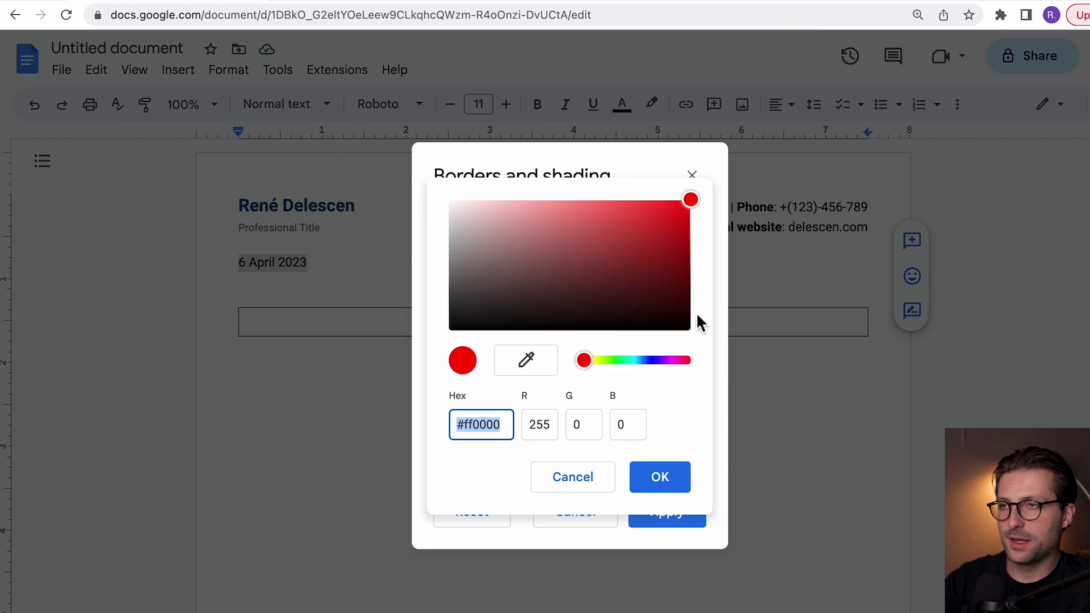
type("#FAFAFA")
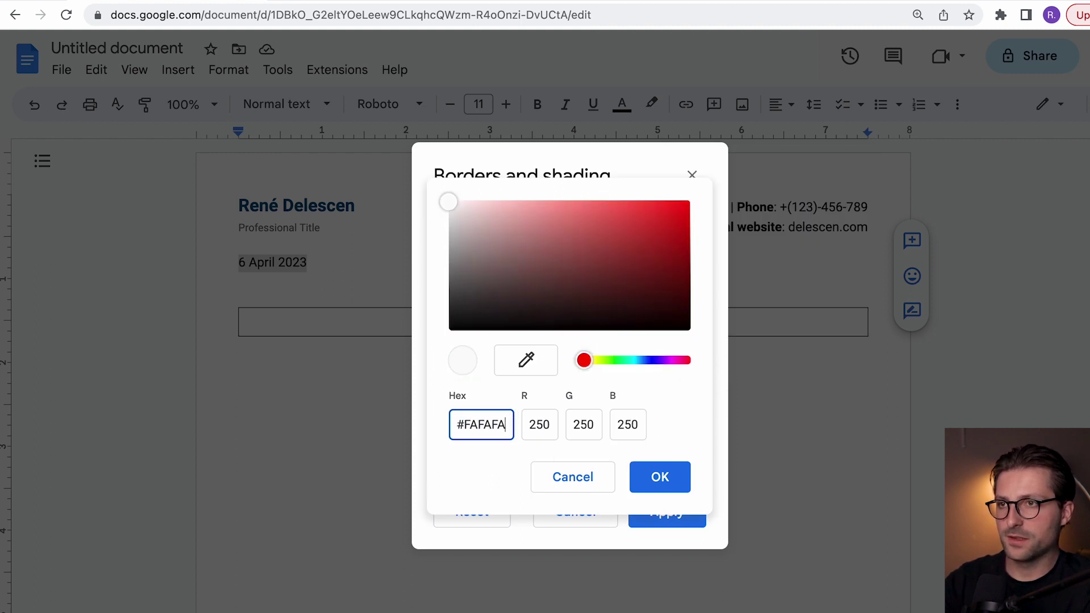
left_click(657, 477)
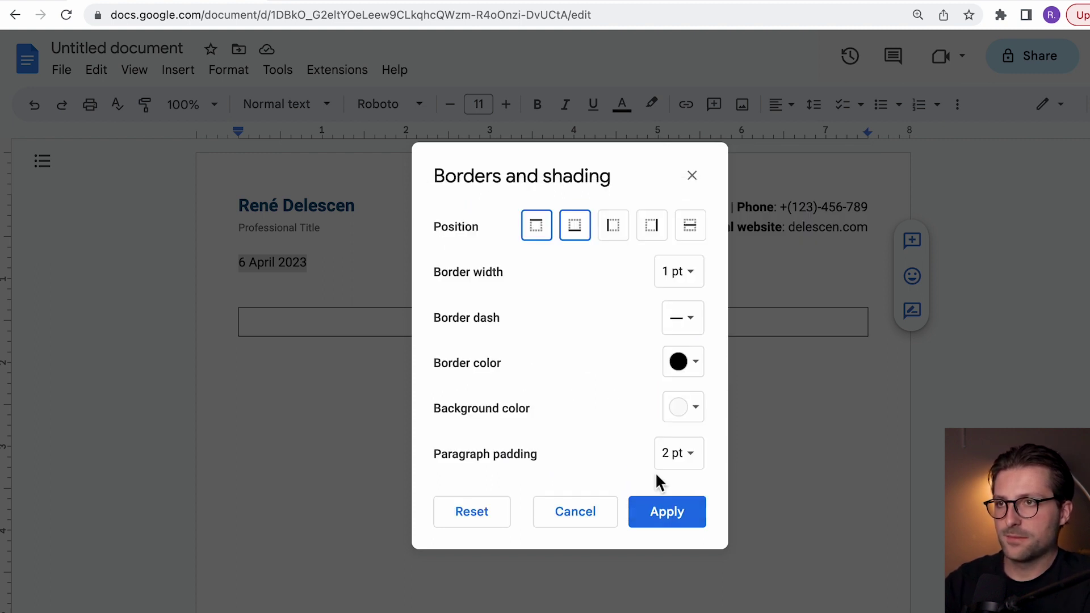
left_click(681, 457)
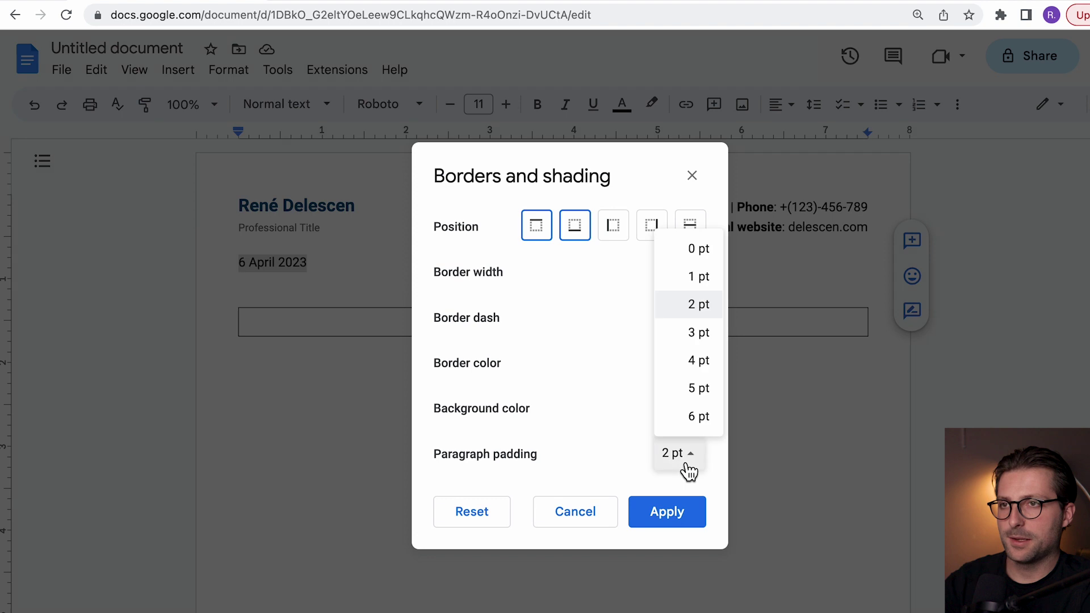
left_click(700, 283)
left_click(693, 513)
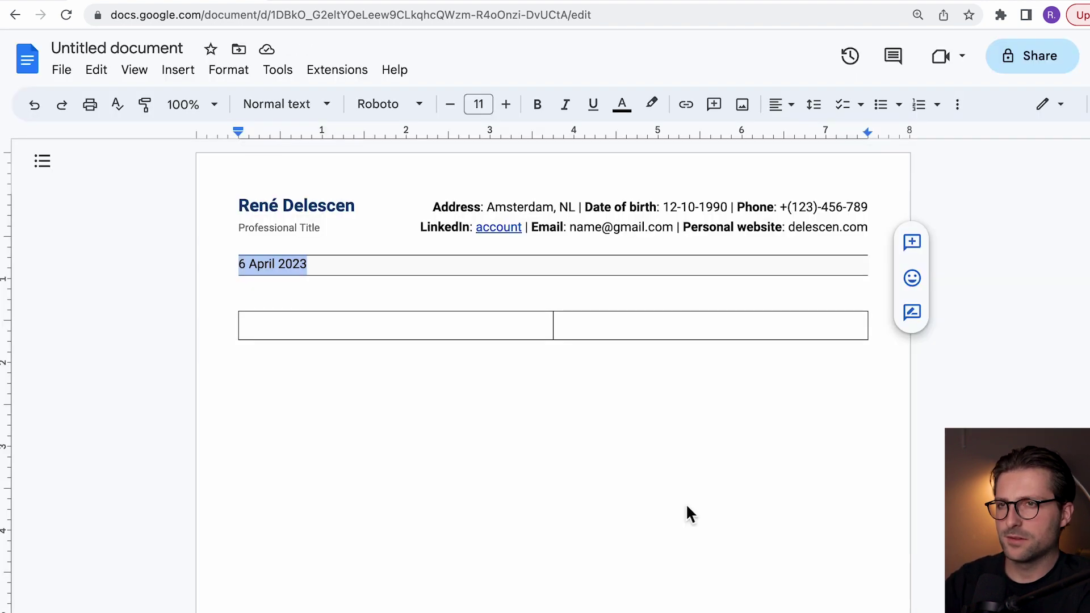
Step: Make the date text dark grey and italic
left_click(623, 107)
left_click(670, 144)
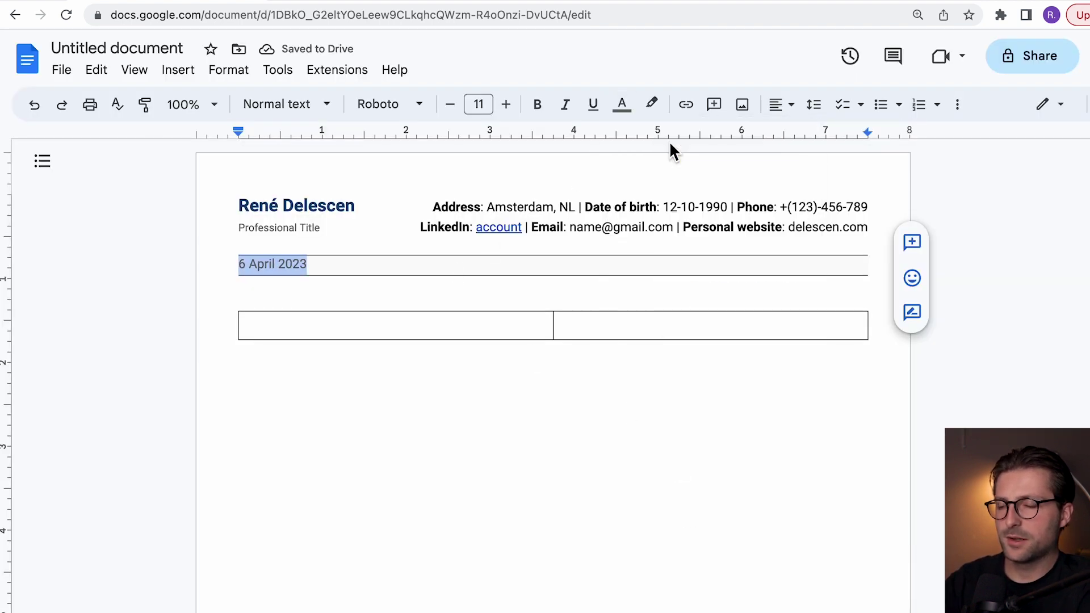
left_click(566, 105)
Step: Enter the recipient's name and title in the first cell, with a bold enlarged name and 9 pt title
left_click(253, 316)
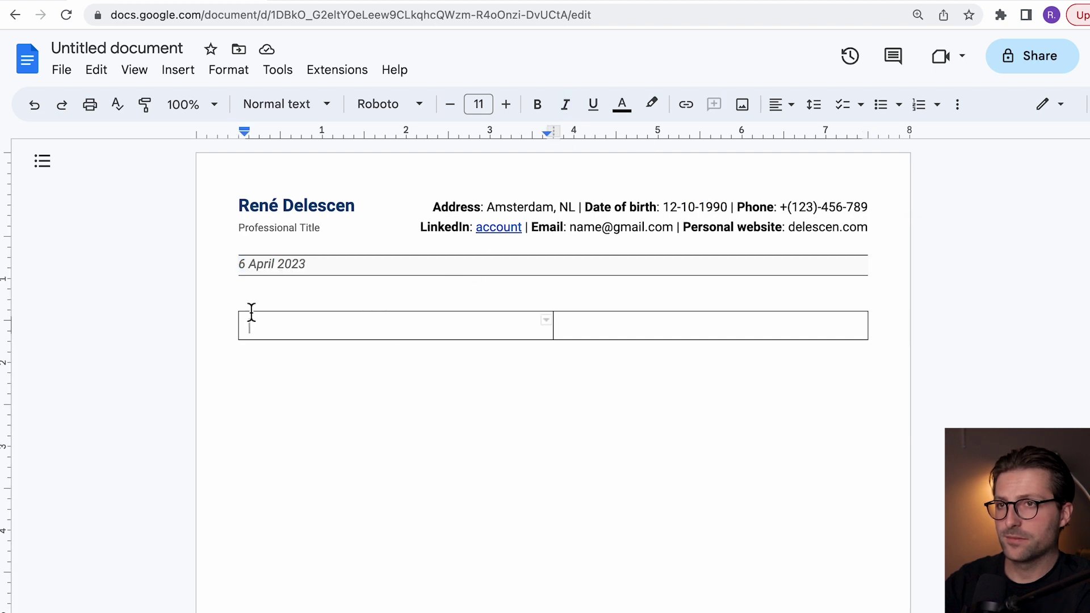
left_click(250, 297)
left_click(246, 307)
type("John Doe")
key("Return")
type("Professional")
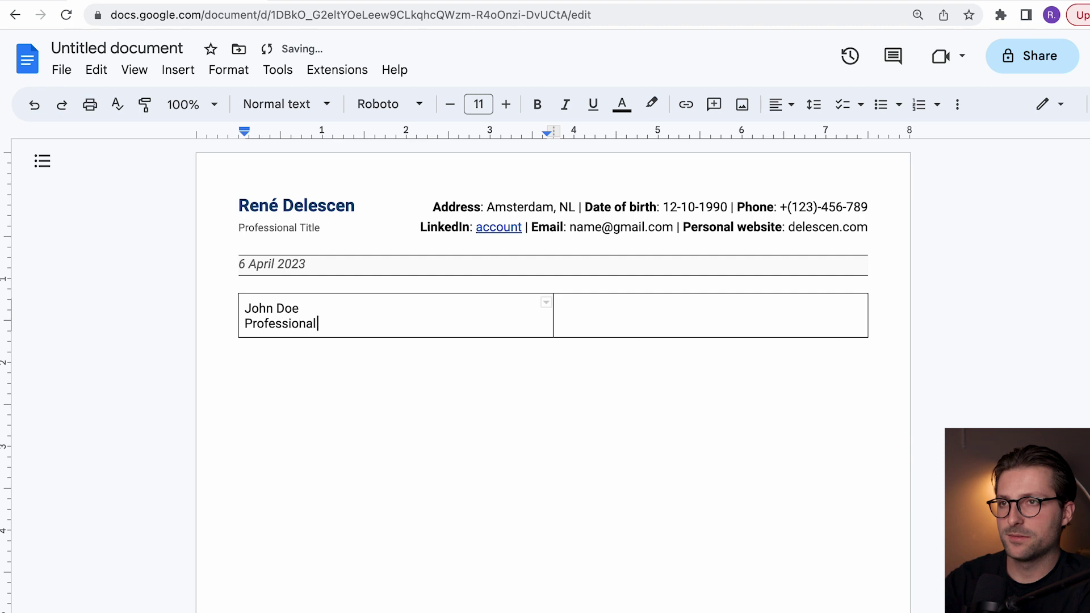
key("Up")
key("shift+Home")
key("ctrl+b")
left_click(507, 105)
left_click(507, 105)
left_click(507, 105)
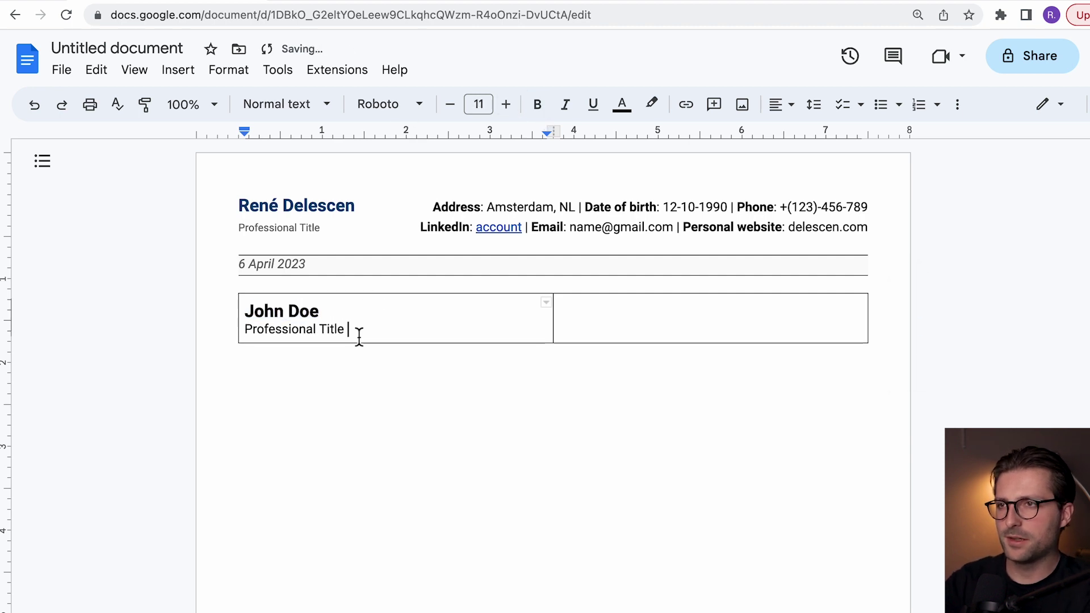
triple_click(352, 332)
left_click(450, 104)
left_click(450, 104)
Step: Add lines for Company XYZ, the street address, the e-mail and 'Linkedin account', bolding 'Linkedin'
key("Right")
key("Return")
key("Return")
type("Company XYZ")
key("Return")
type("123 Address St")
key("Return")
type("Anytow")
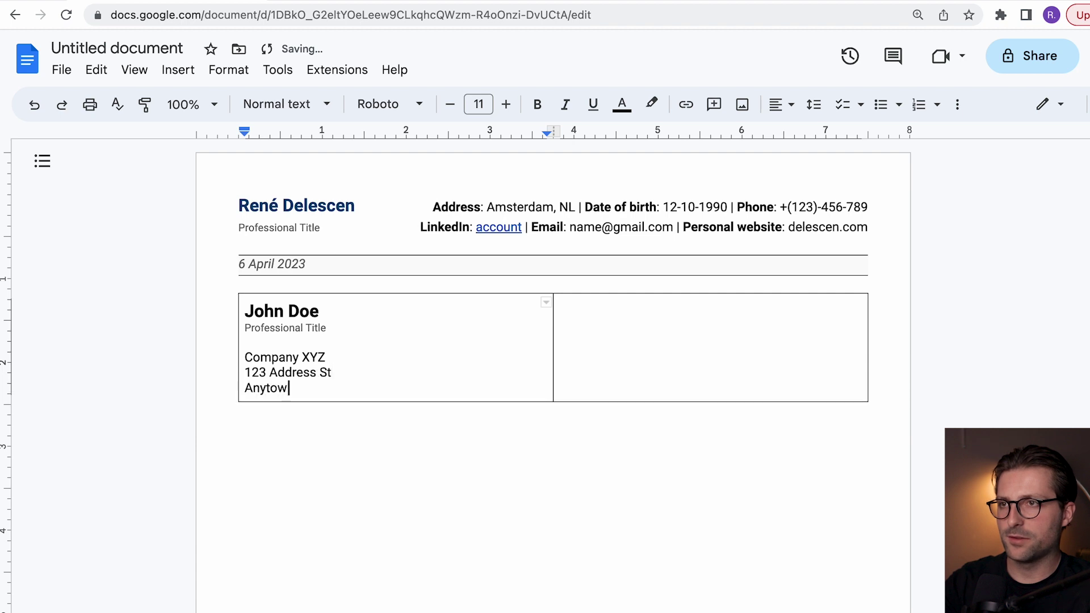
type("n, ST 12345")
key("Return")
type("name@gmail.com")
key("Return")
type("Linke")
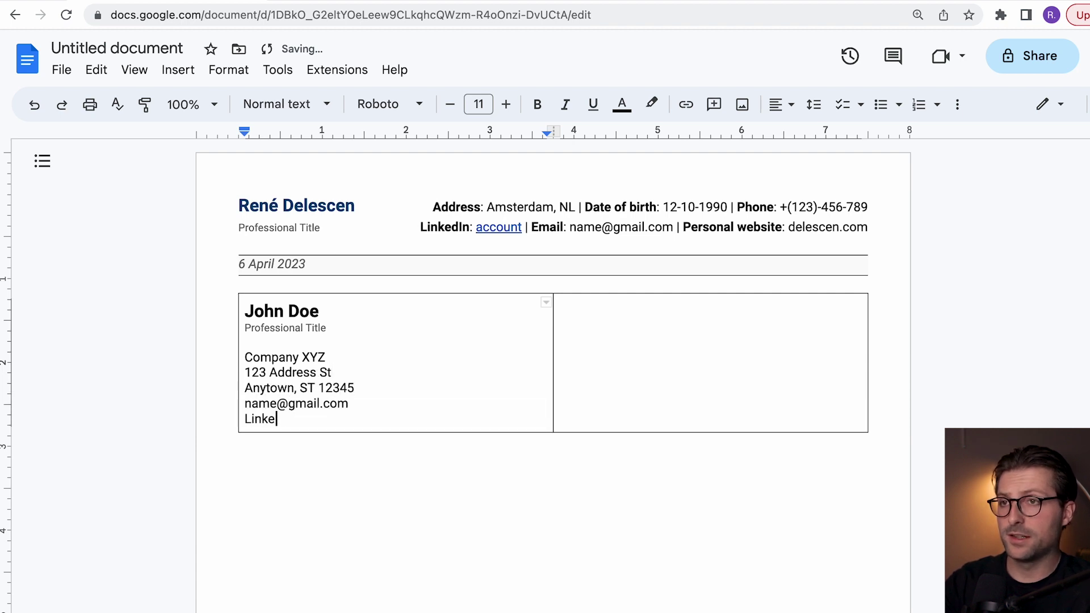
type("din account")
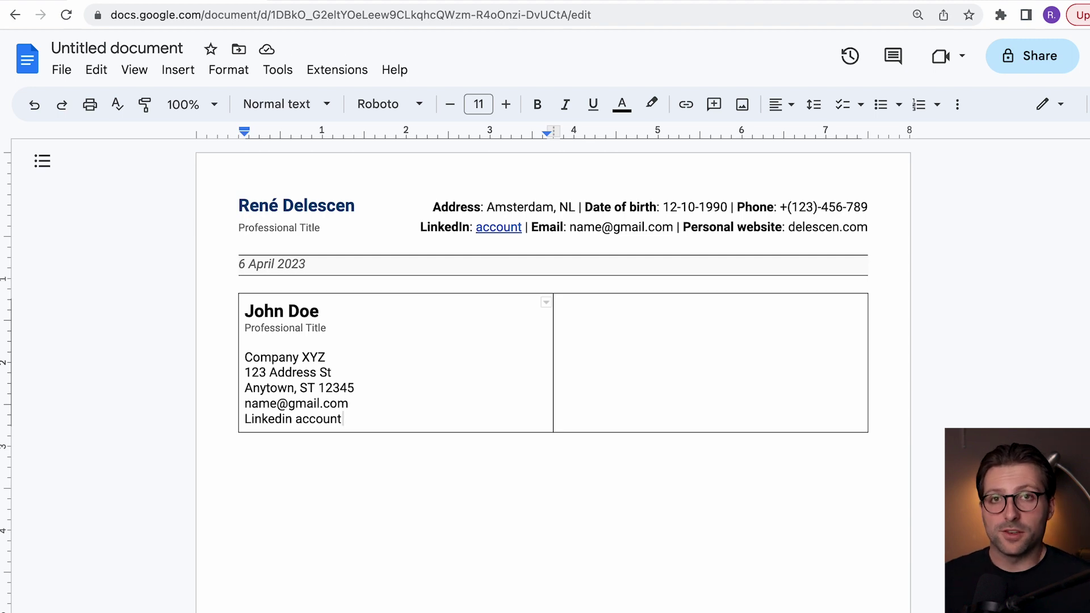
double_click(269, 419)
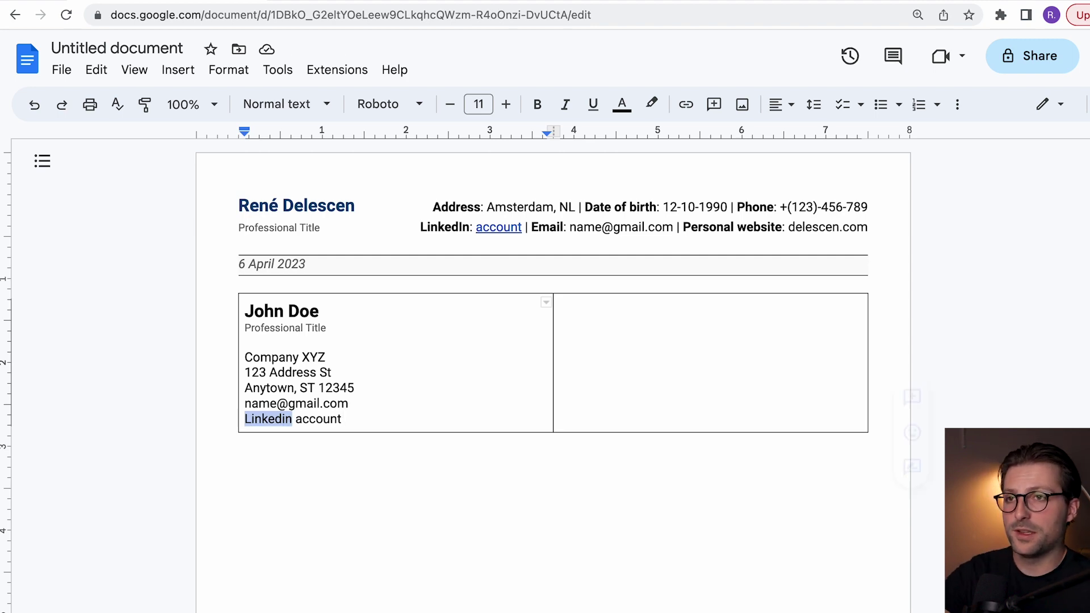
key("ctrl+b")
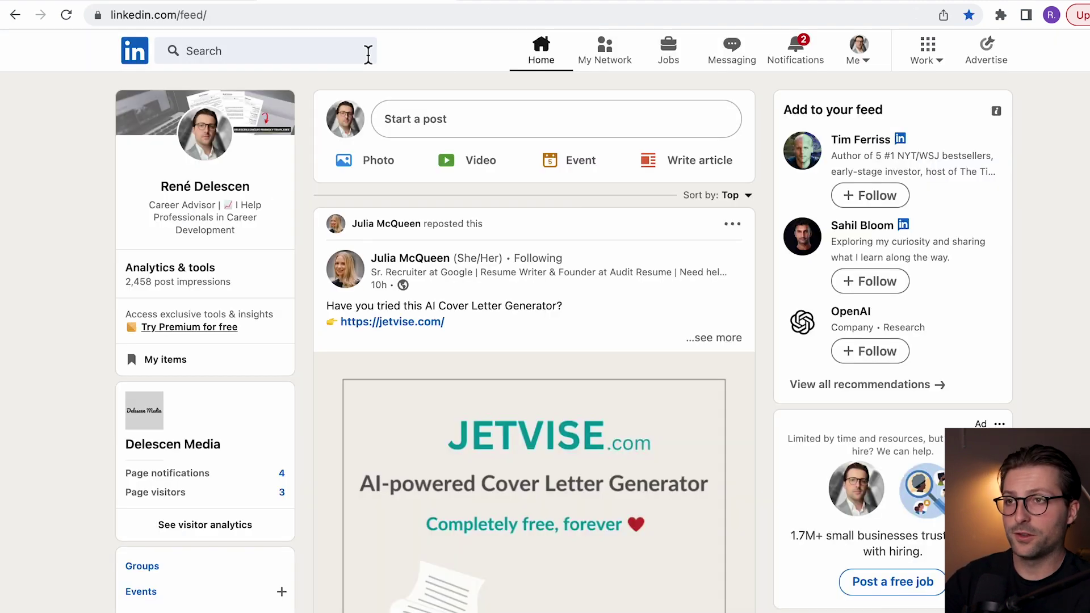
Step: Search LinkedIn for the recruiter at Company xyz and copy their profile link
left_click(368, 55)
type("recruiter's name AND Company xy")
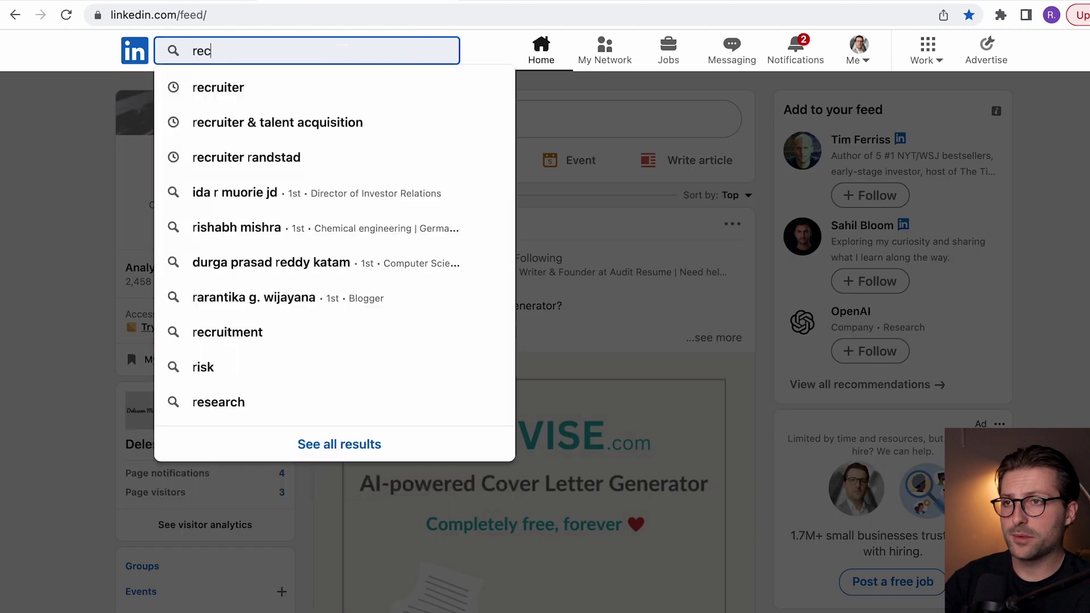
type("z")
key("Return")
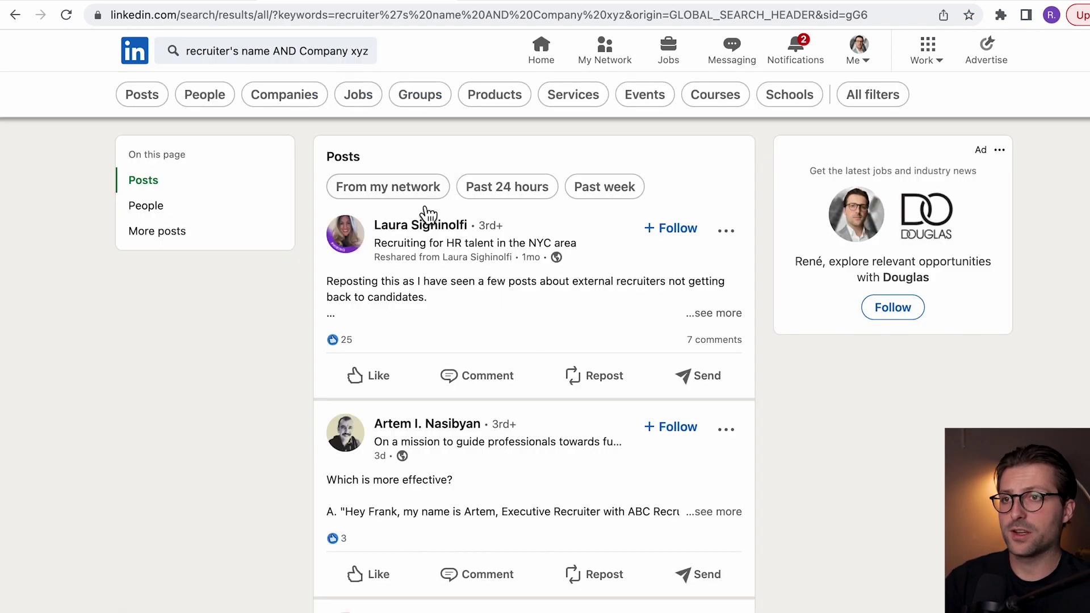
right_click(426, 221)
left_click(481, 332)
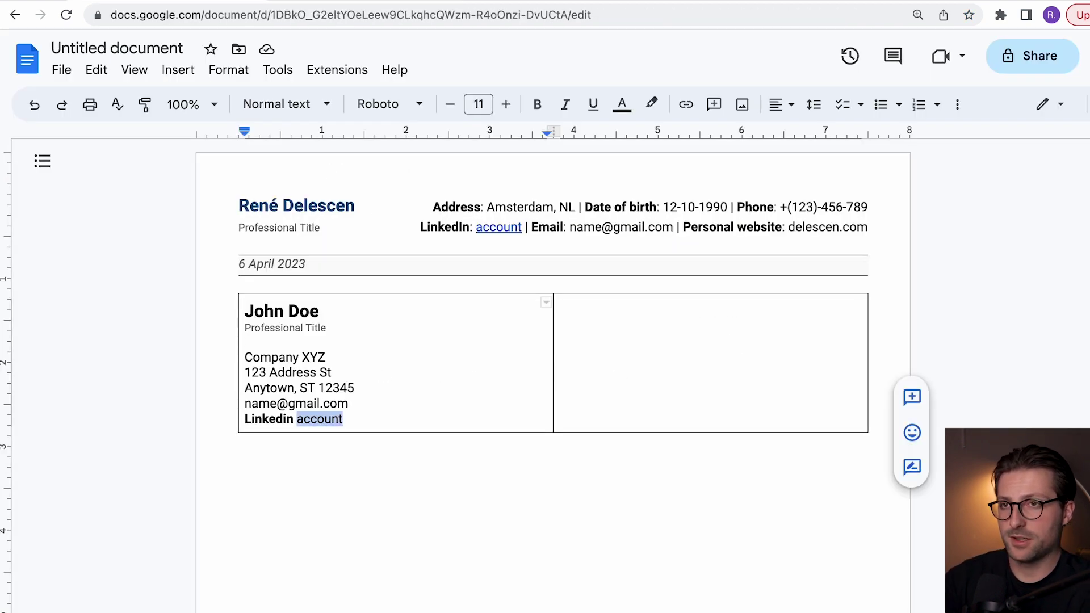
Step: Link 'account' to the recruiter's profile and type the 'Dear Mr.' salutation in the right cell
key("ctrl+k")
key("ctrl+v")
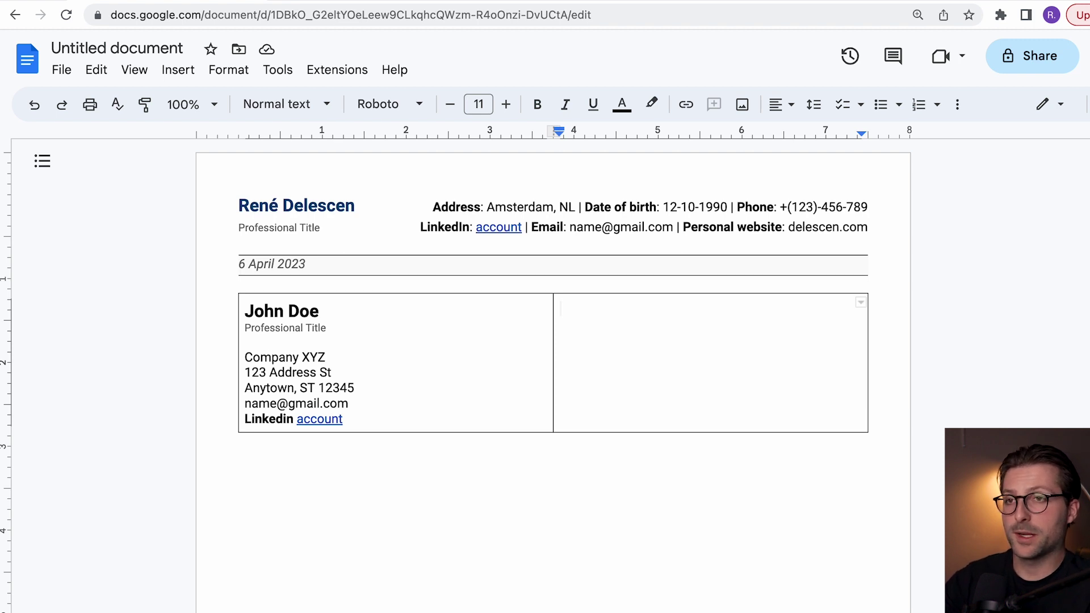
type("Dear Mr. Doe,")
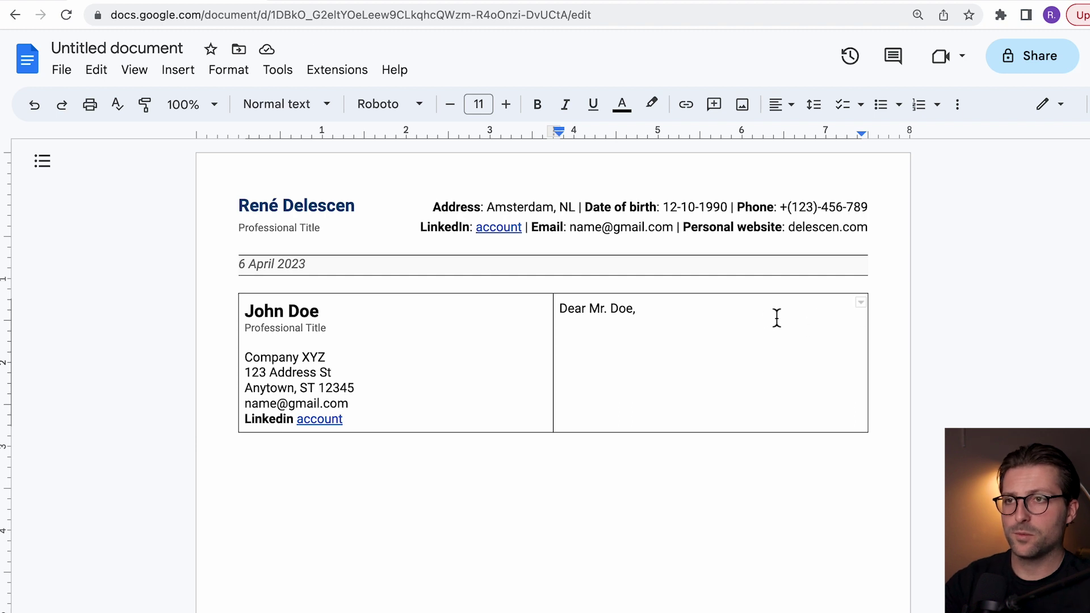
Step: Set the text in both table cells to 1.15 line spacing
left_click_drag(752, 311, 291, 329)
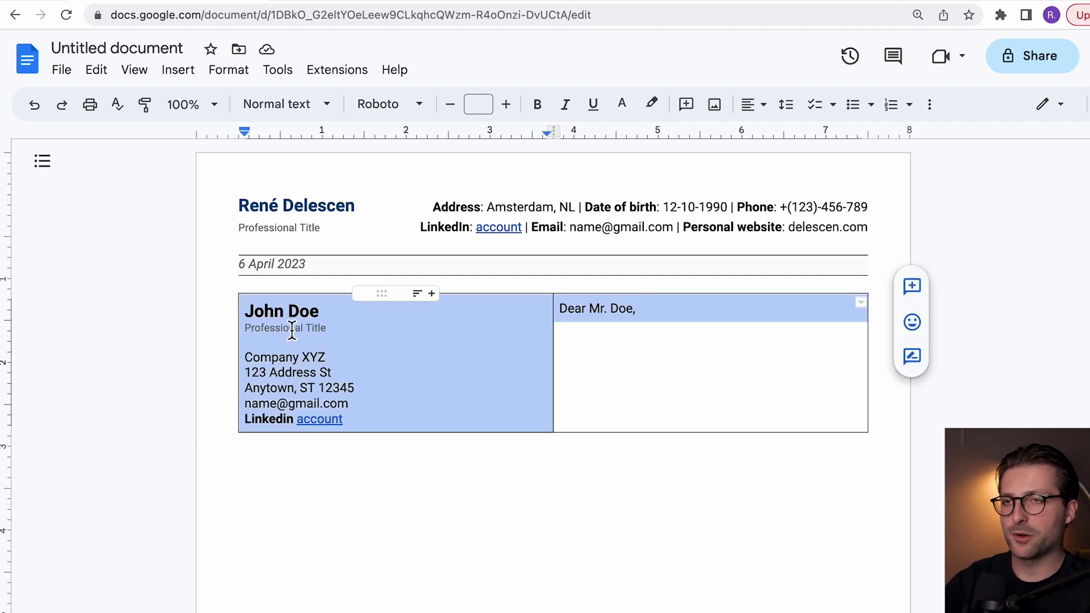
left_click(793, 114)
left_click(807, 165)
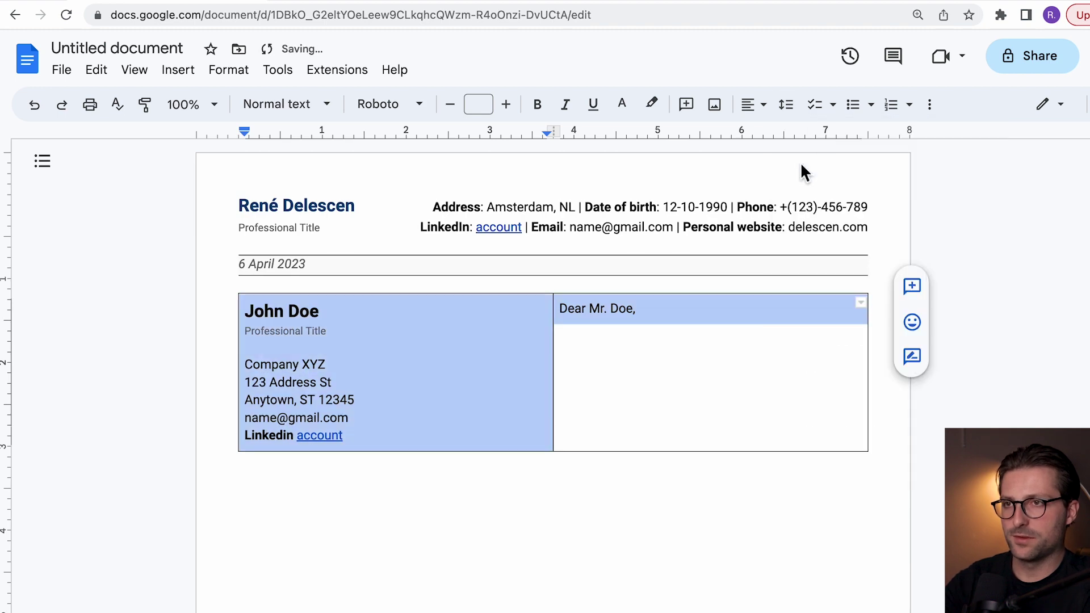
Step: Give the greeting 4 pt of space before it via custom spacing
left_click(564, 312)
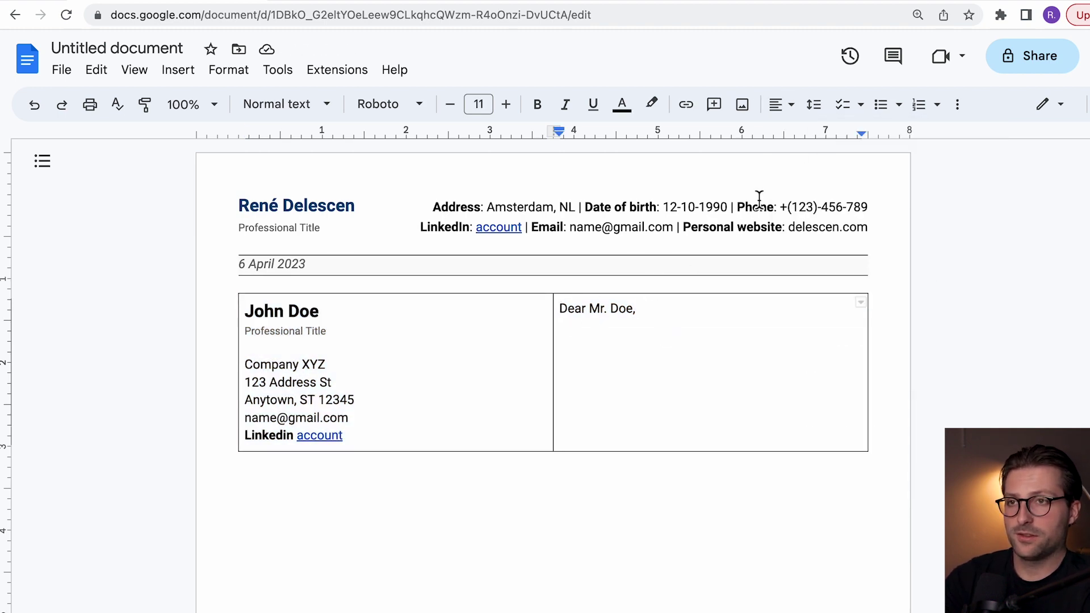
left_click(818, 111)
left_click(821, 335)
left_click(552, 391)
key("BackSpace")
type("4")
left_click(623, 480)
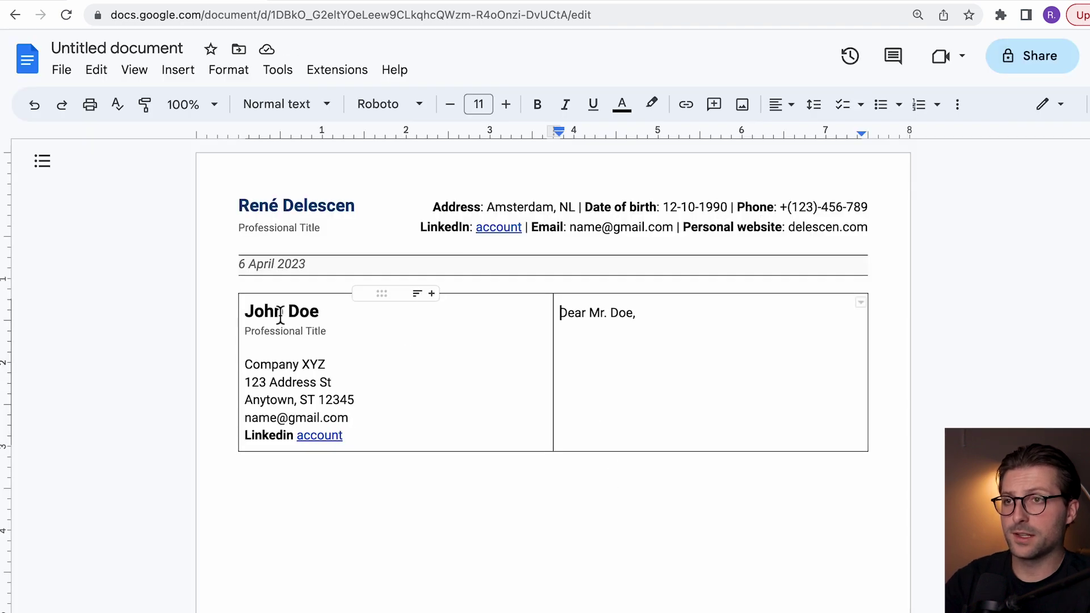
left_click_drag(639, 315, 389, 312)
Step: Set the table border width to 0 pt in the table properties
left_click(929, 104)
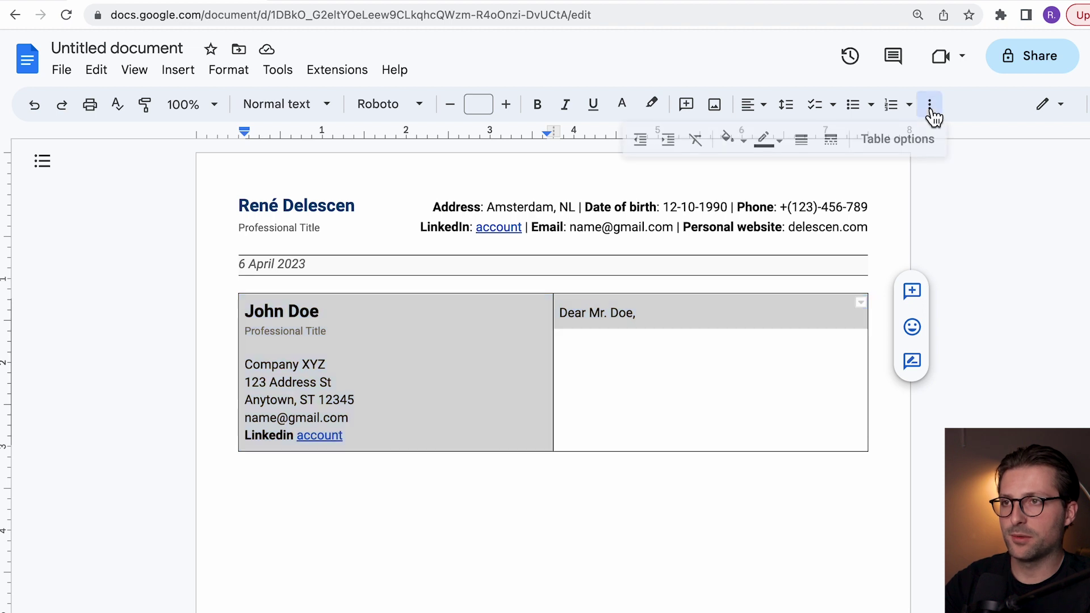
left_click(931, 120)
left_click(884, 392)
left_click(963, 457)
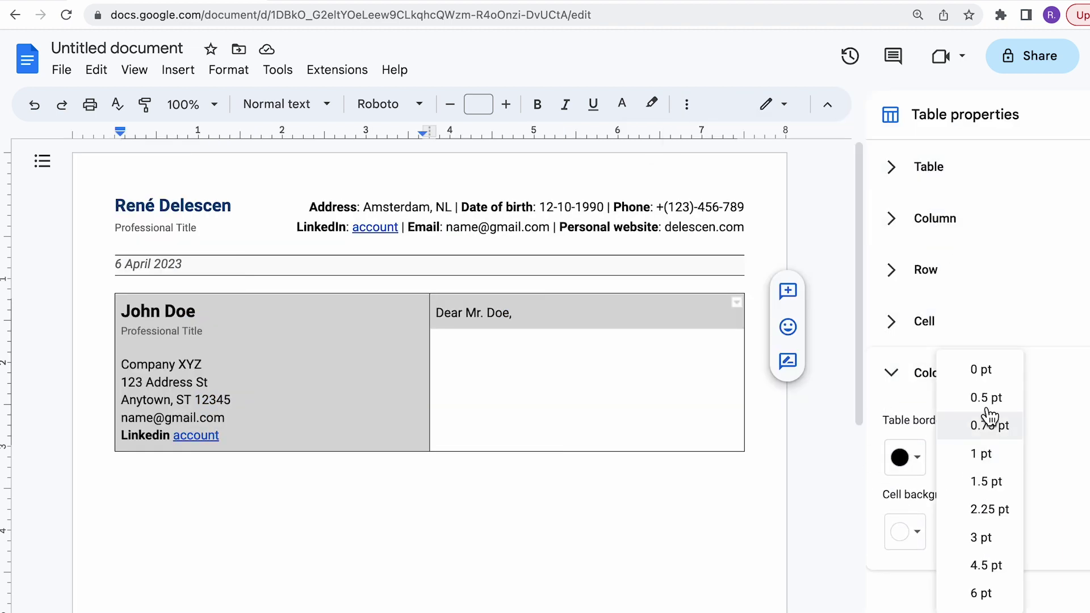
left_click(981, 366)
left_click(1059, 116)
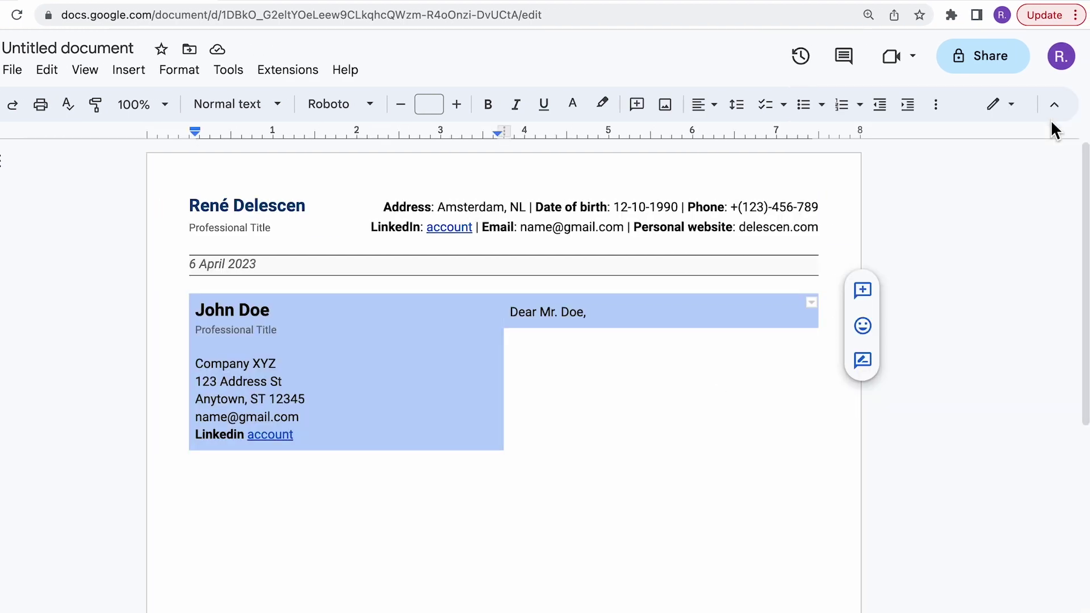
Step: Move the column divide left to widen the body and add a new line after the greeting
left_click(491, 358)
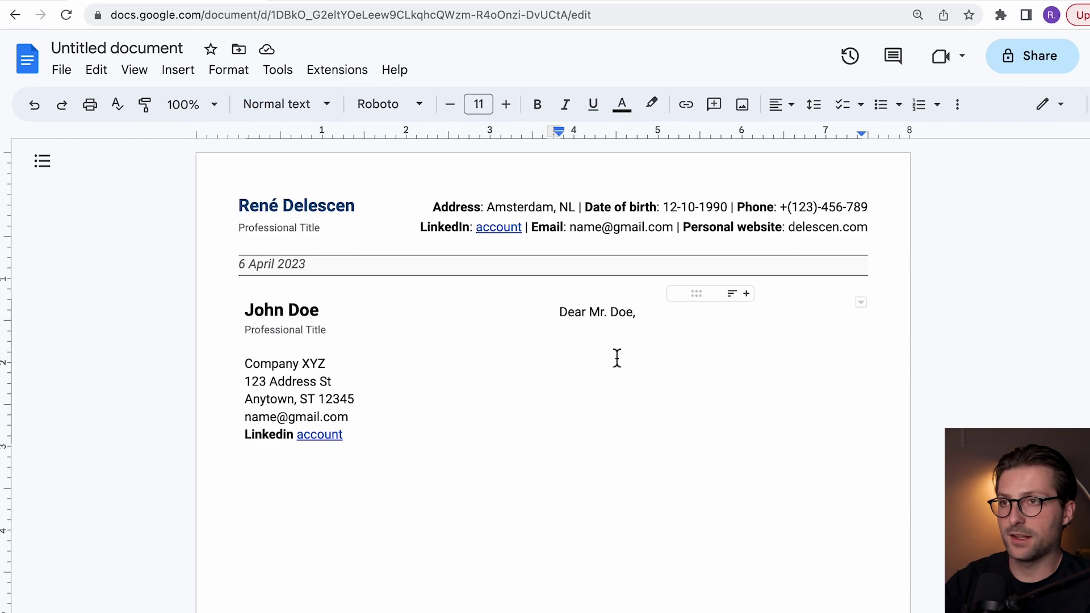
left_click_drag(546, 358, 426, 358)
left_click(421, 315)
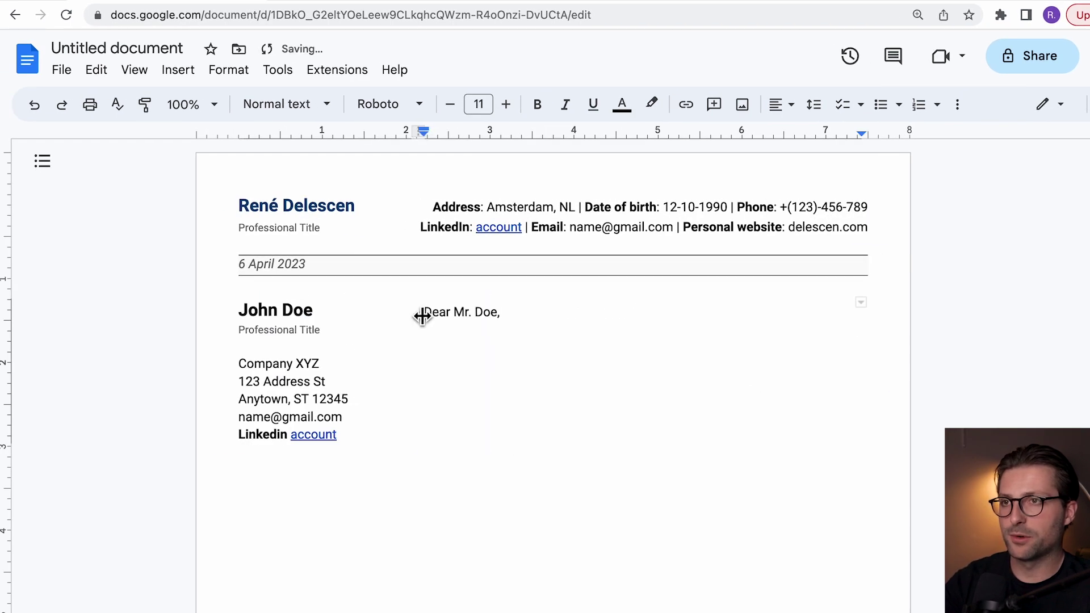
left_click_drag(417, 326, 421, 326)
left_click(500, 315)
key("Return")
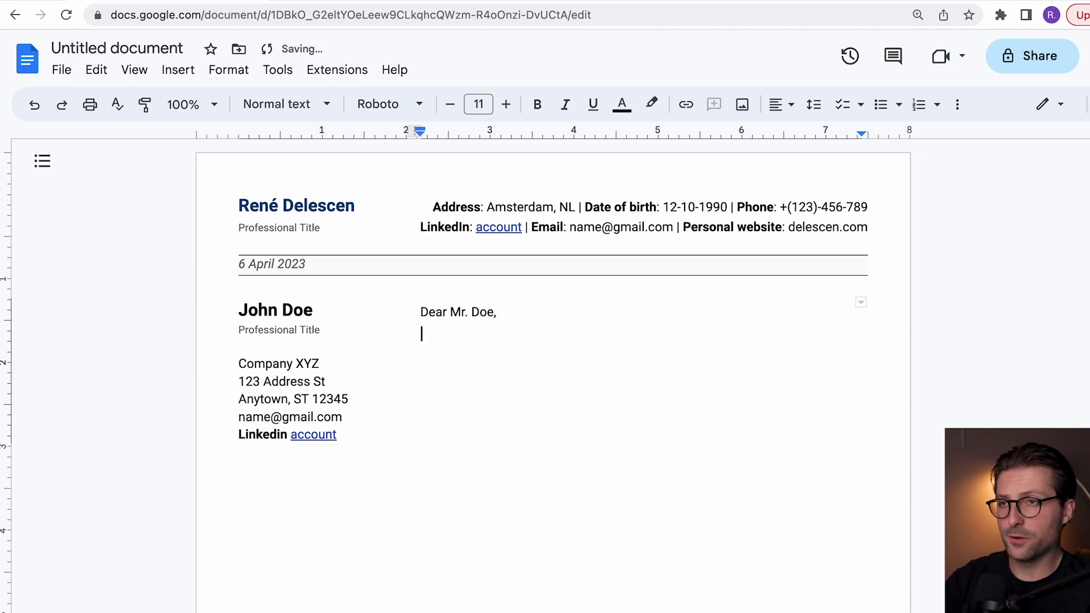
Step: Paste the opening paragraph applying for the New York City finance internship, with its 'job posting' link
type("In response to your job posting, I would like to express my motivation and enthusiasm for the recruiter position. I am convinced that my profile matches your description of an independent and self-reliant candidate with experience in helping individuals find and gain appropriate employment.")
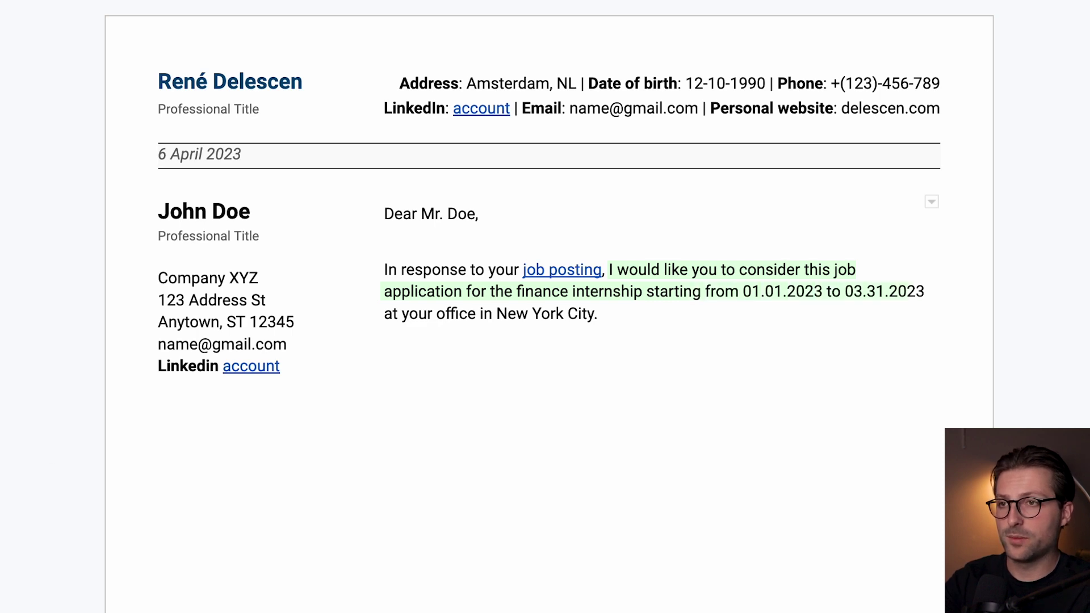
key("shift+Up")
key("shift+Home")
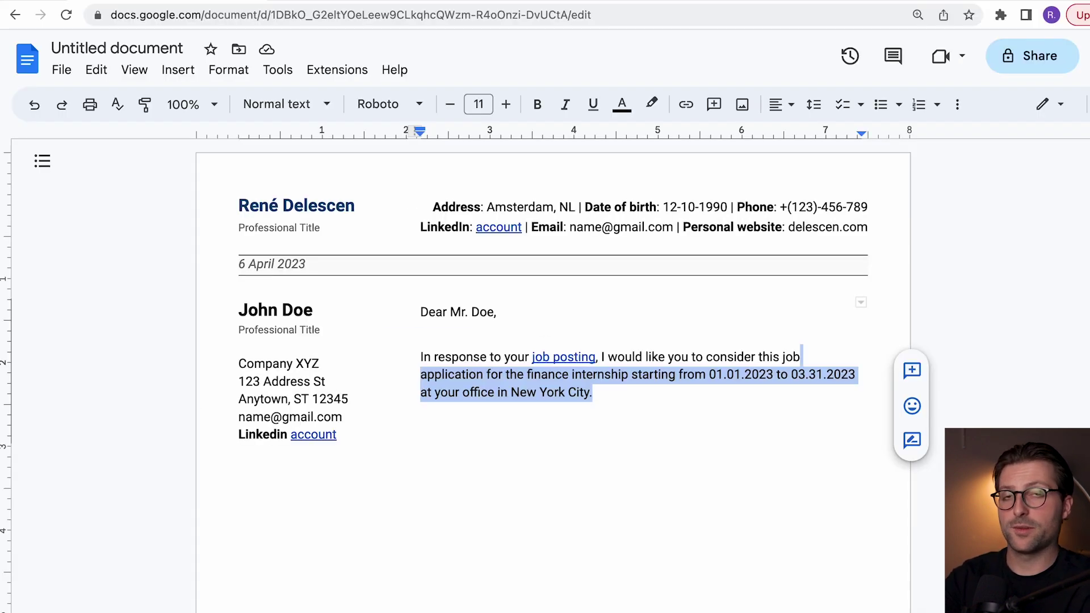
key("shift+Home")
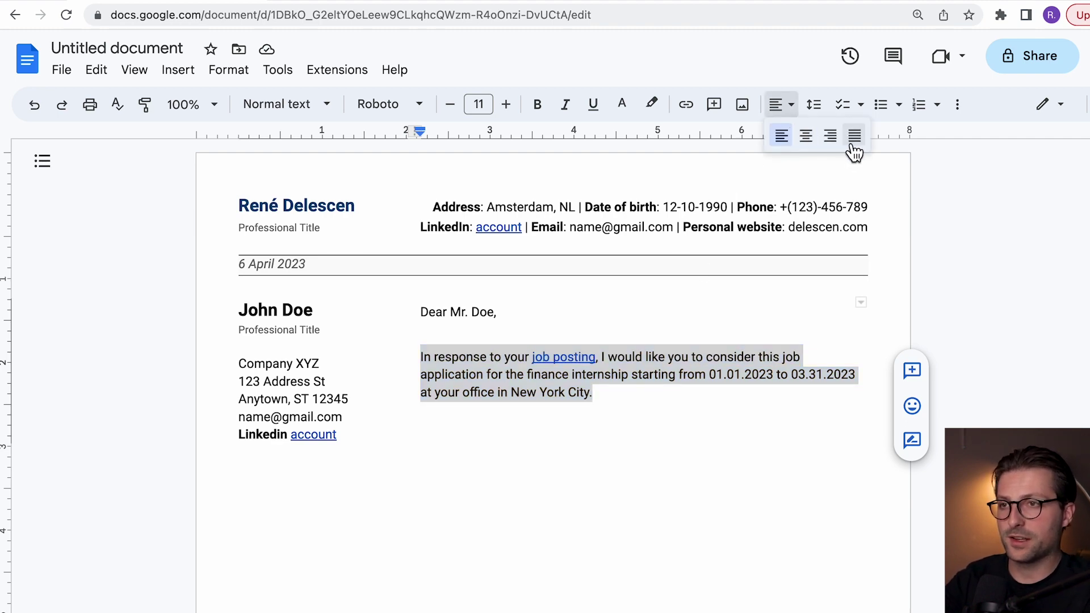
Step: Justify the opening body paragraph
left_click(854, 137)
left_click(658, 402)
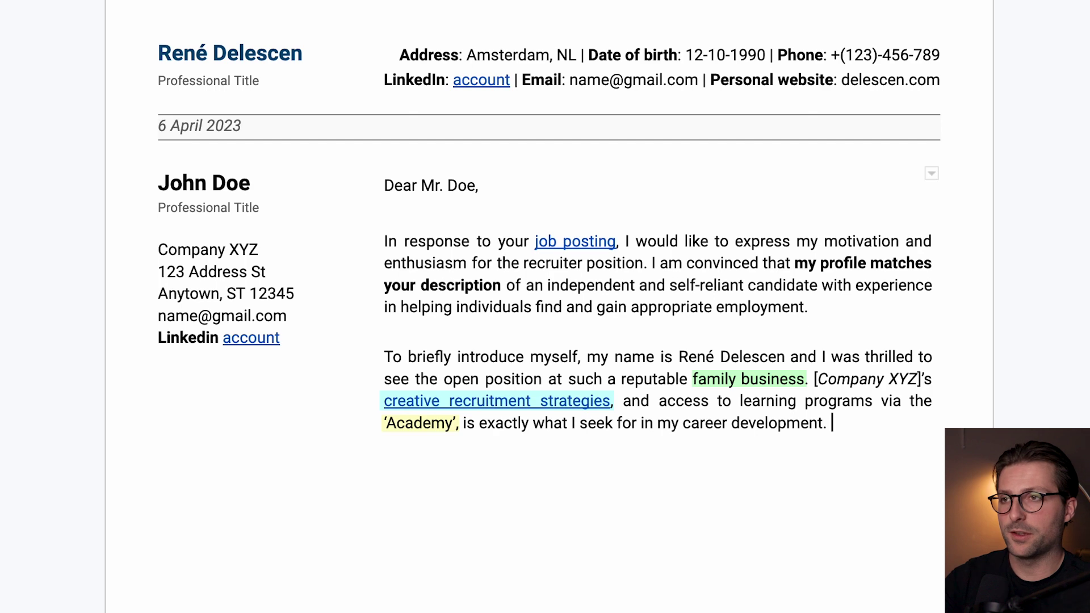
Step: Set the space before the blank line between body paragraphs to 0
left_click(503, 430)
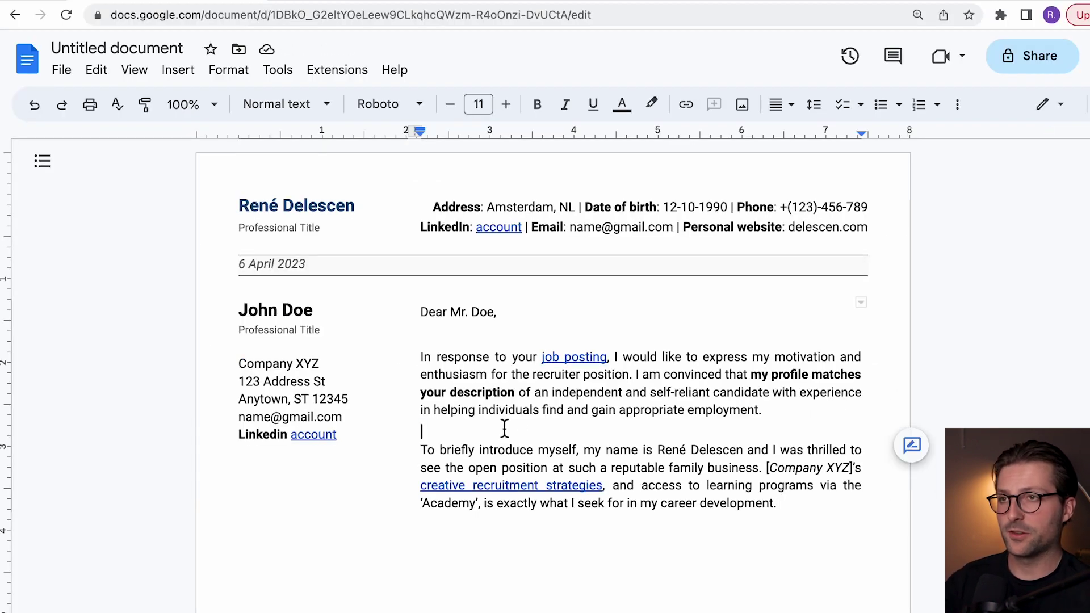
left_click(822, 114)
left_click(844, 335)
left_click(548, 386)
key("BackSpace")
type("0")
left_click(607, 476)
Step: Give the 'In response' opening paragraph 18 pt of space before it
left_click(423, 358)
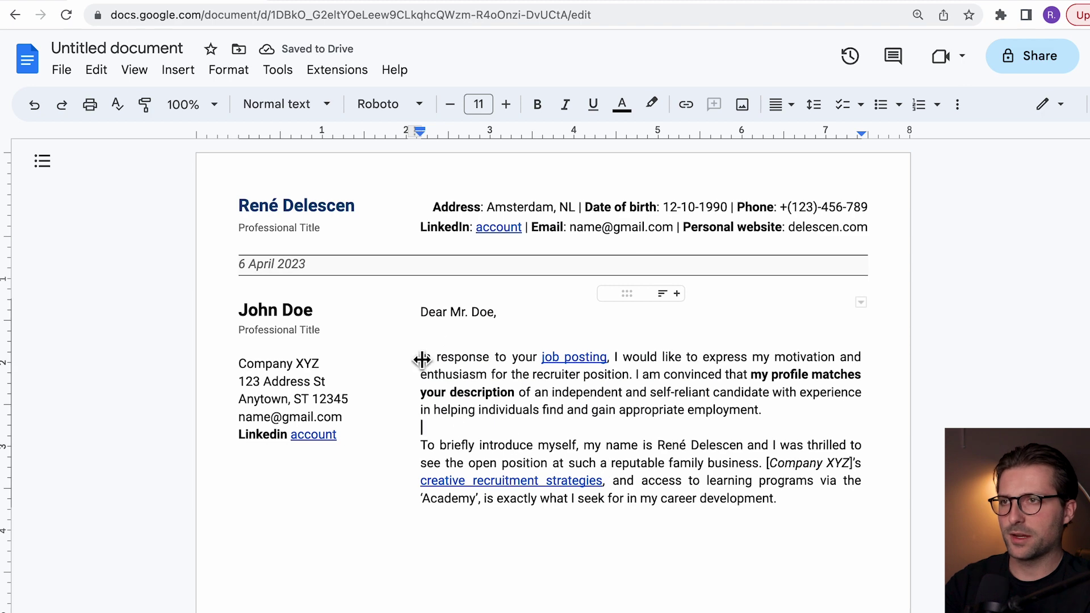
left_click(816, 109)
left_click(869, 341)
left_click(548, 387)
key("BackSpace")
type("18")
left_click(608, 476)
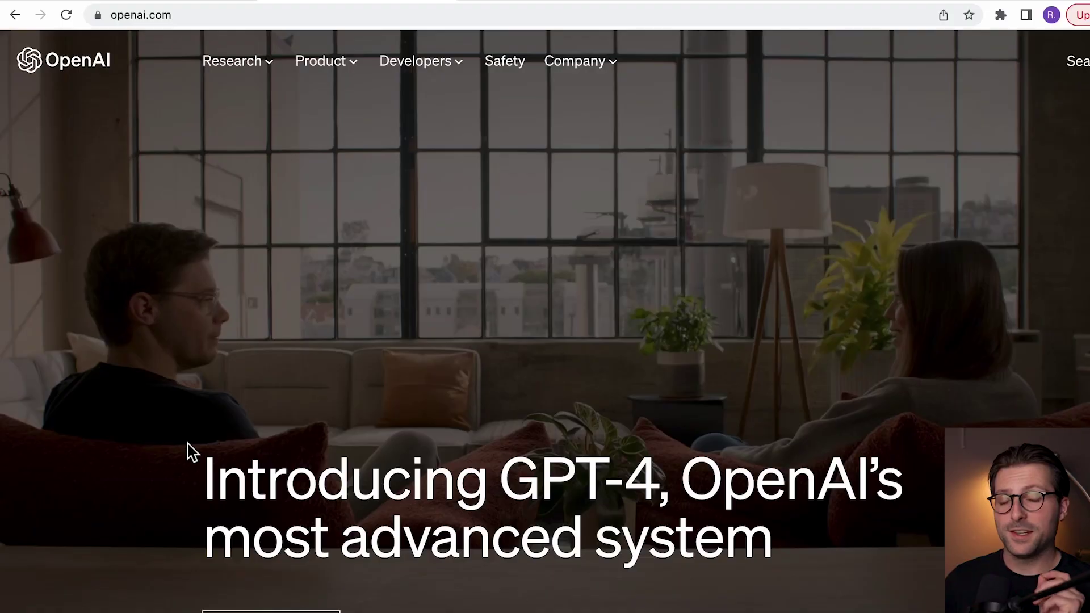
Step: In ChatGPT, request a selling-point paragraph about 17K subscribers, then have it rephrased in 4 sentences
scroll(192, 452, "down", 12)
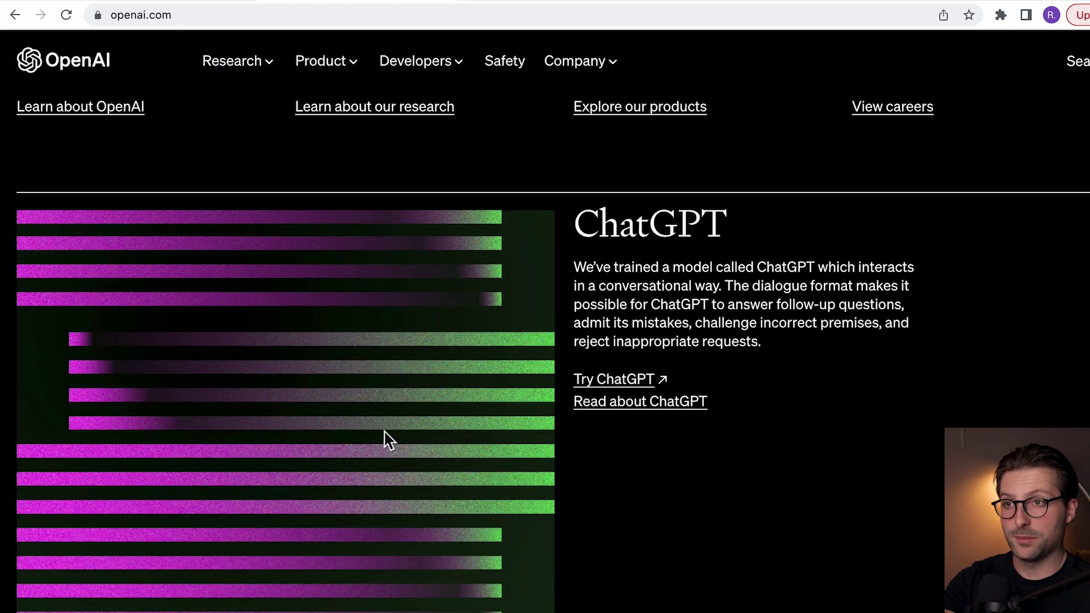
left_click(642, 381)
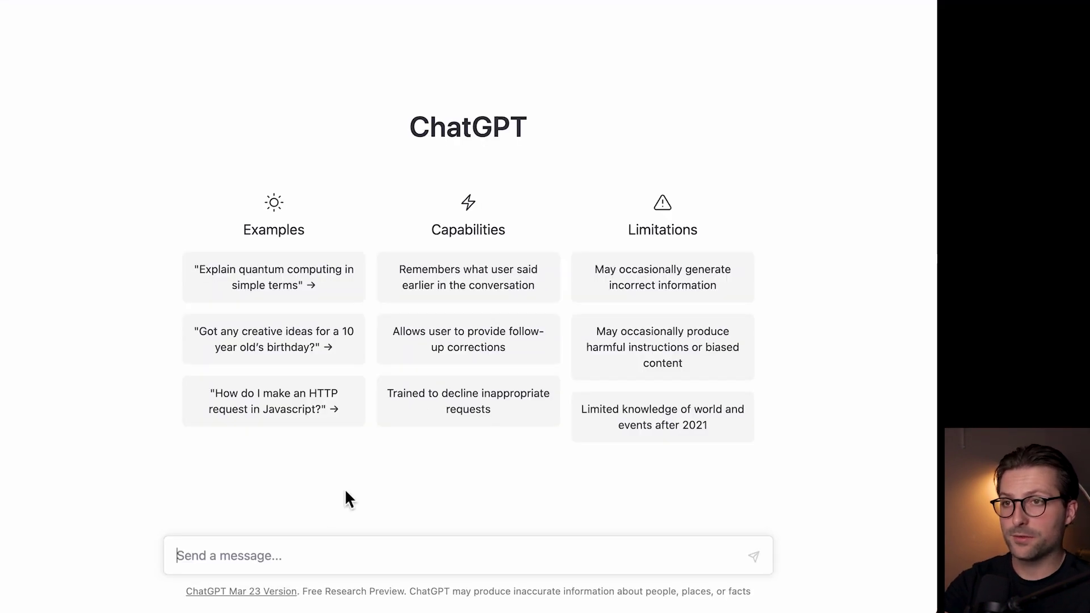
type("Can you write a paragraph about my ")
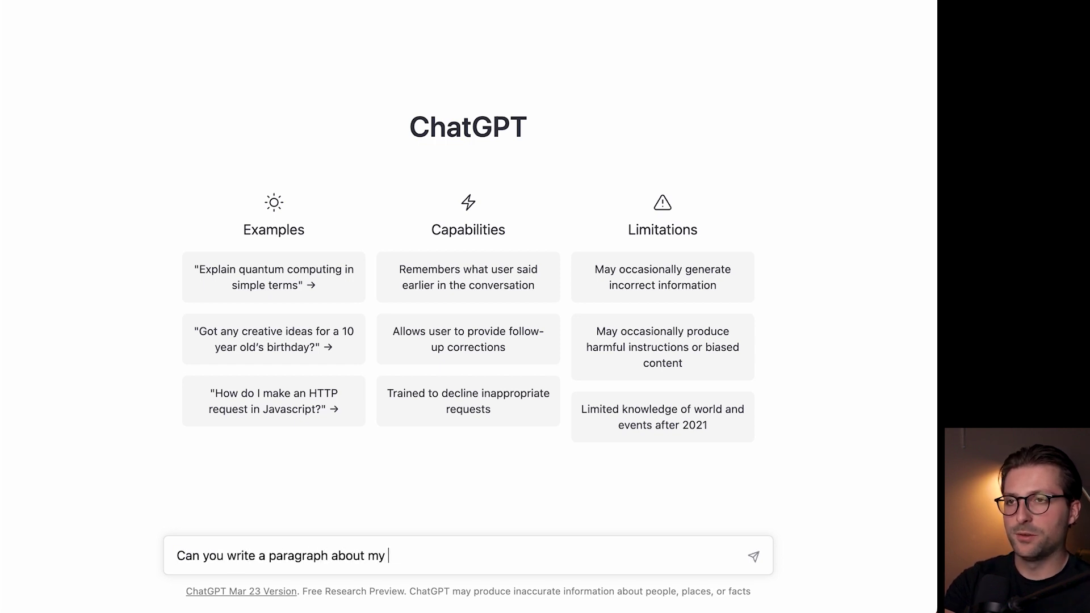
type("unique selling point? I've got 1")
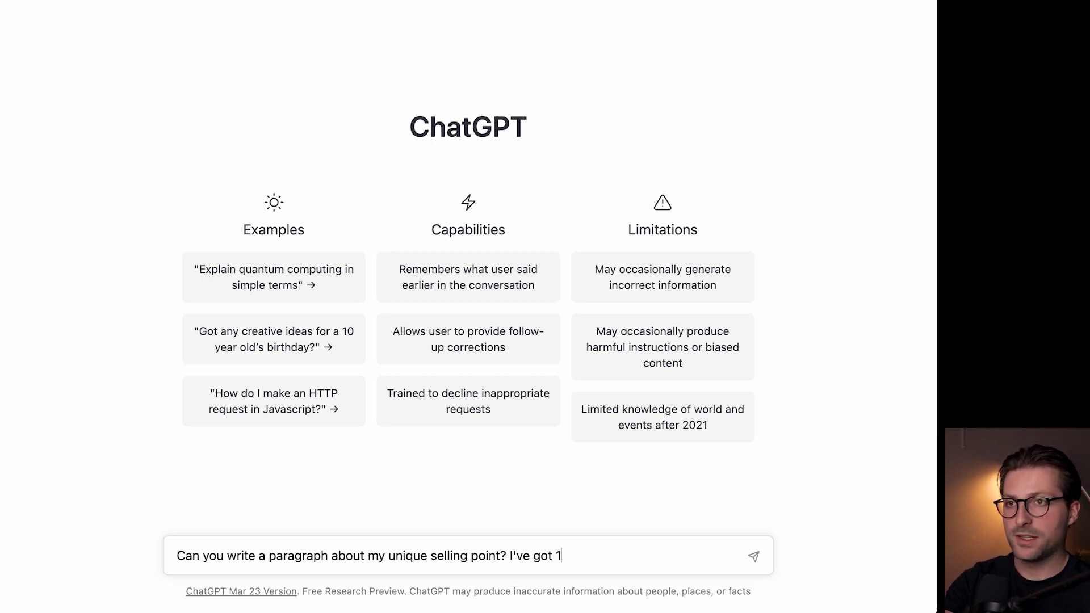
type("7K subscribers and 270 edu")
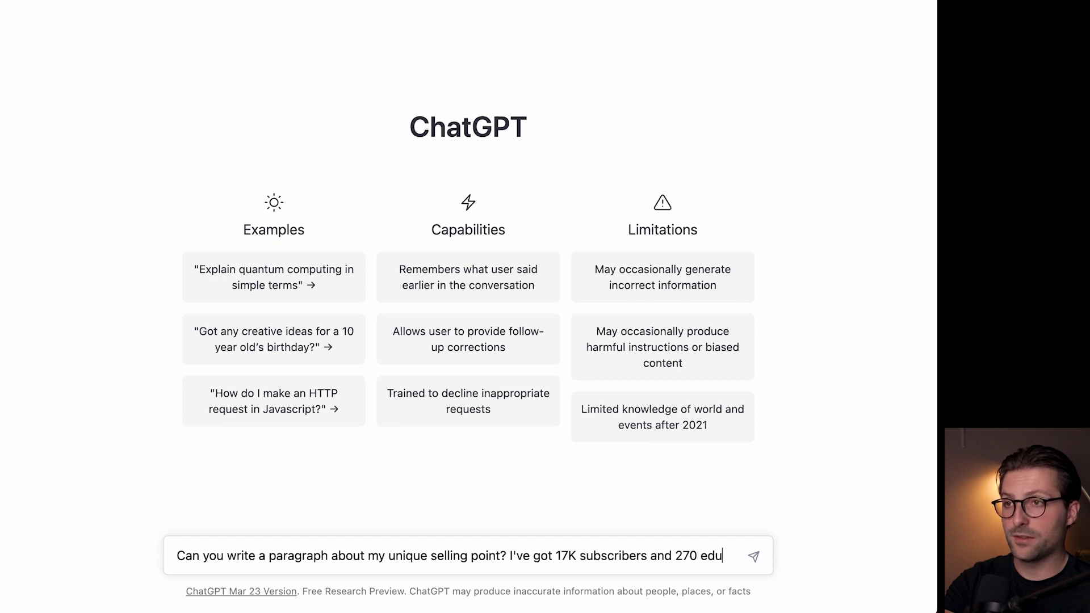
type("cational videos made wit")
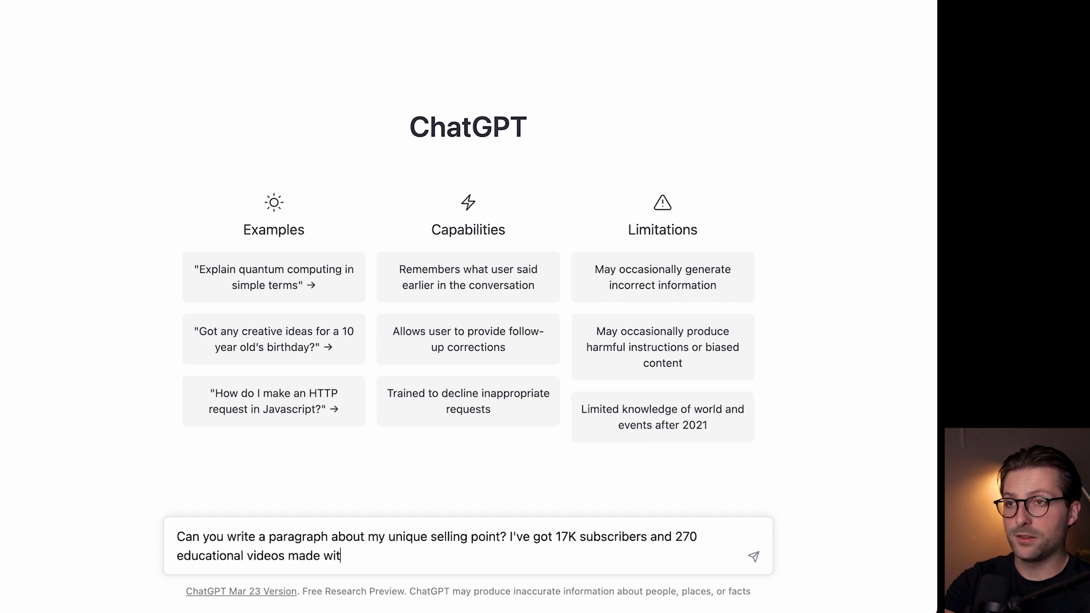
type("hin 2 years related to recruitment.")
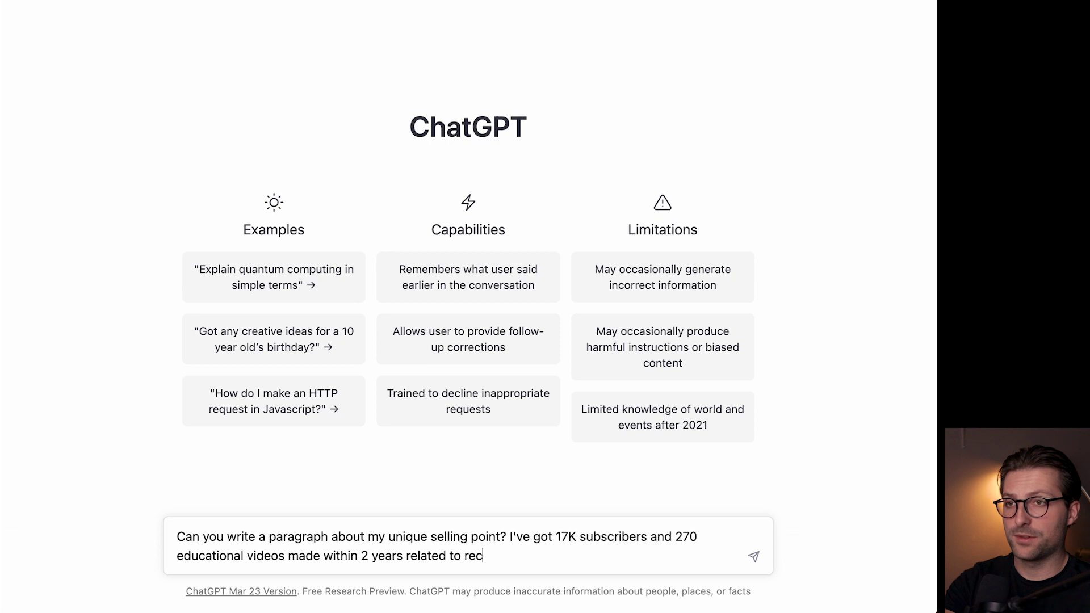
key("Return")
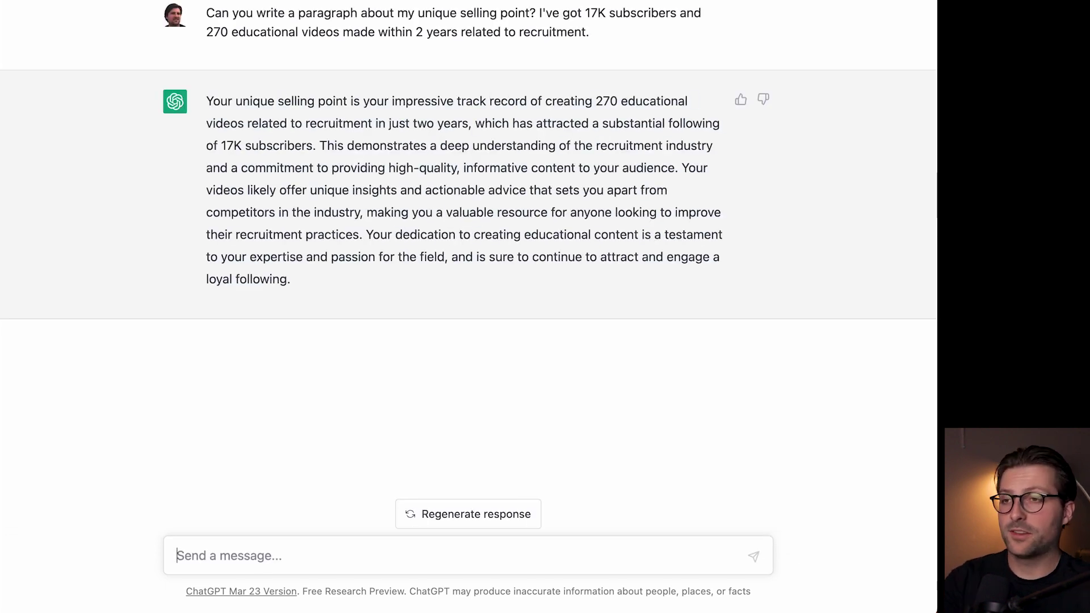
type("Can you")
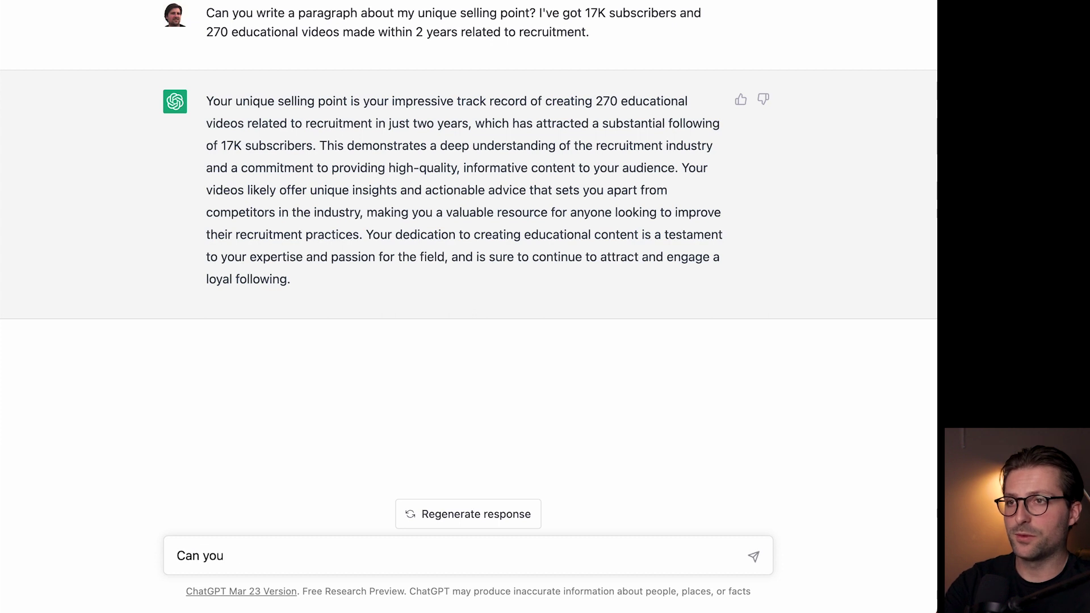
type(" rephrase this paragraph in just 4 sentences?")
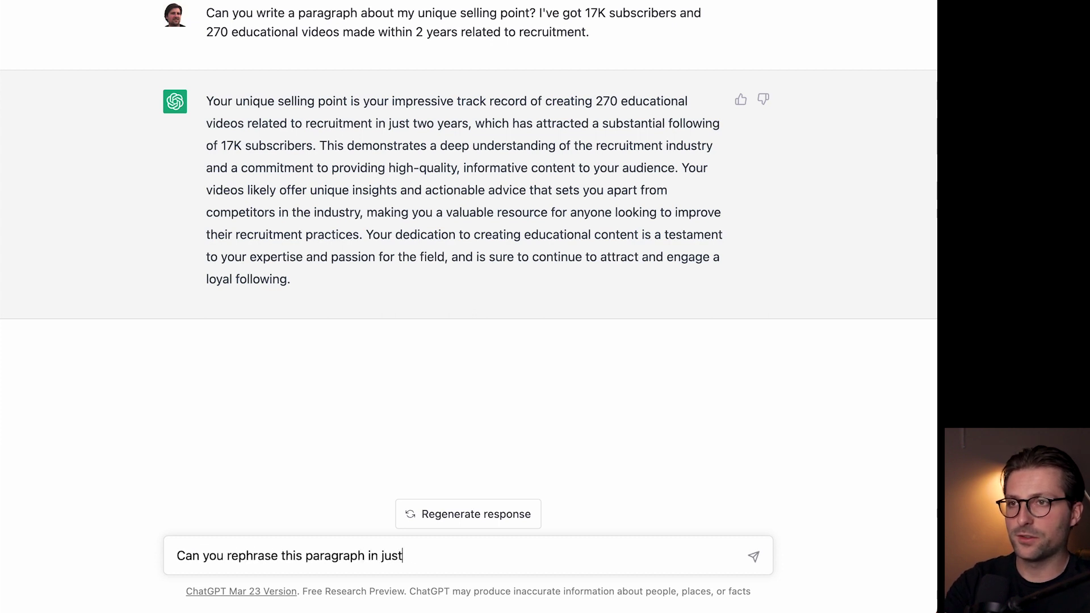
key("Return")
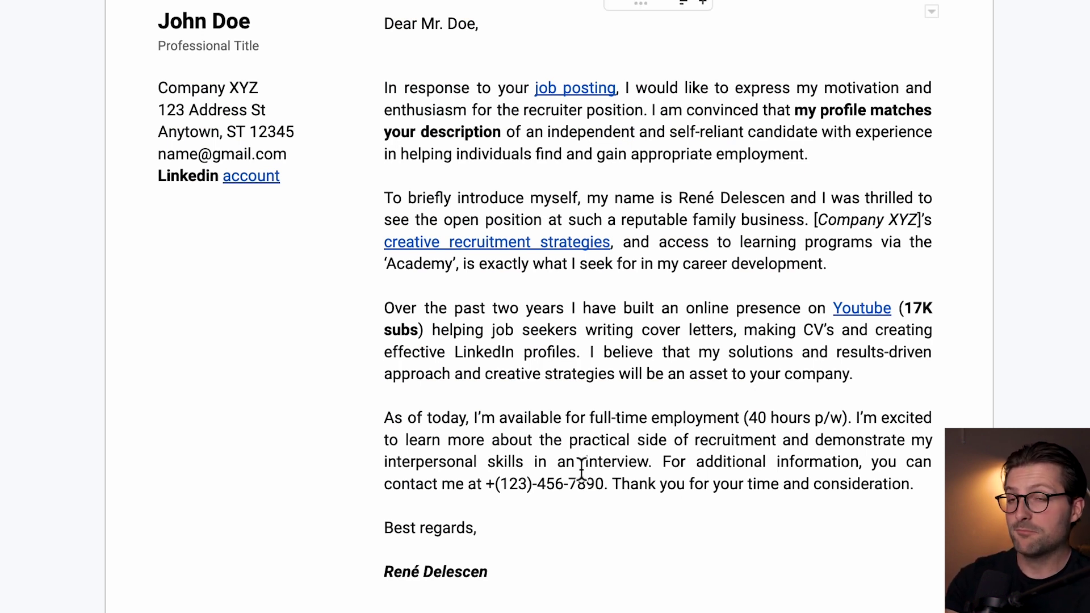
Step: Select the word 'interview' in the letter, then deselect it
left_click_drag(586, 463, 652, 464)
left_click(651, 465)
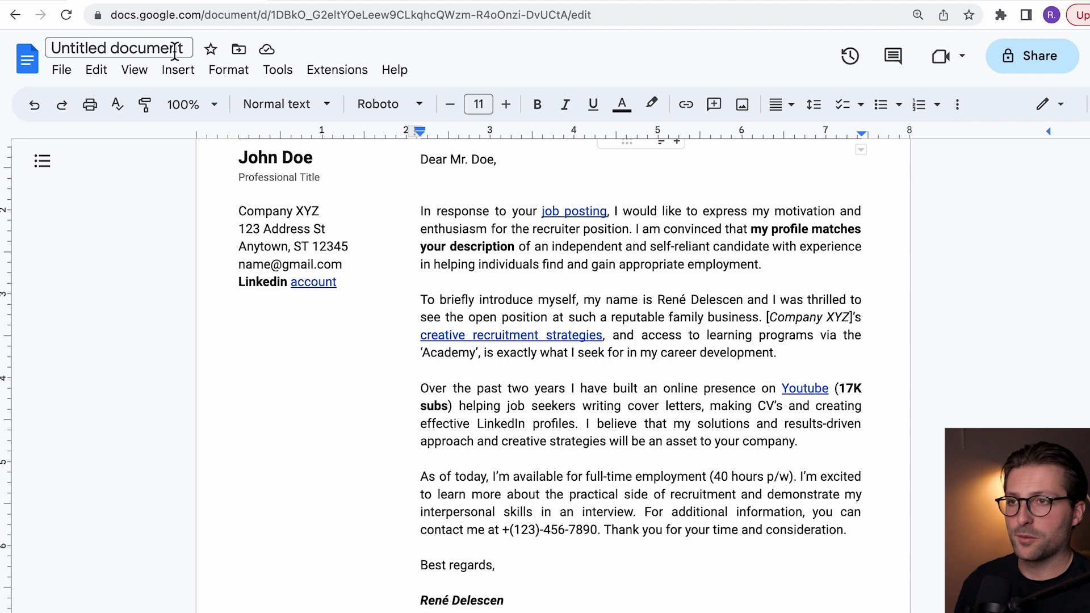
Step: Retitle the document as the sender's name plus 'Resume' and download it as a PDF Document (.pdf)
left_click(175, 49)
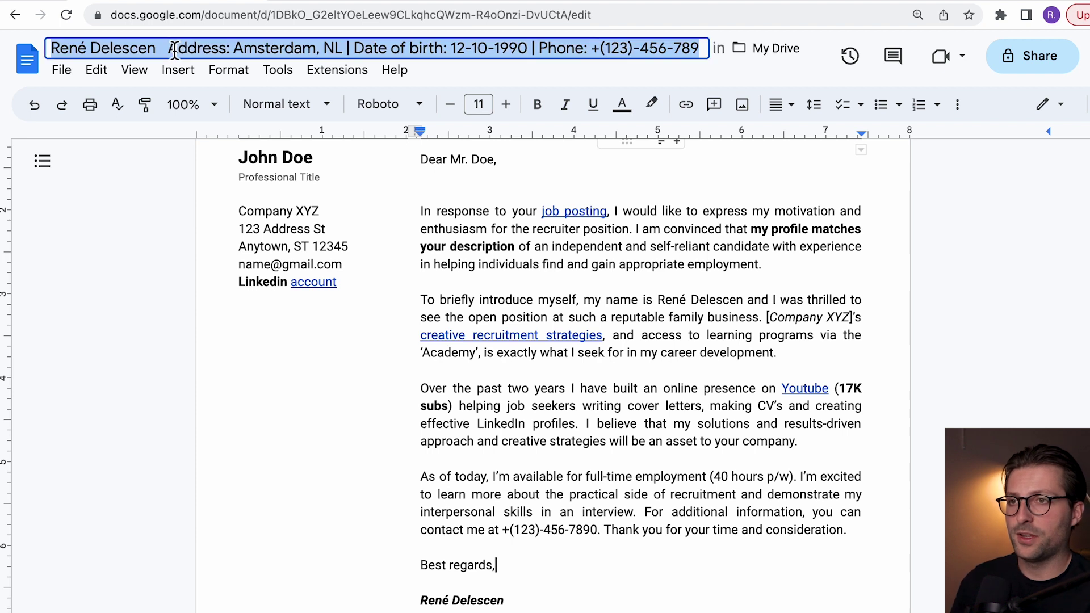
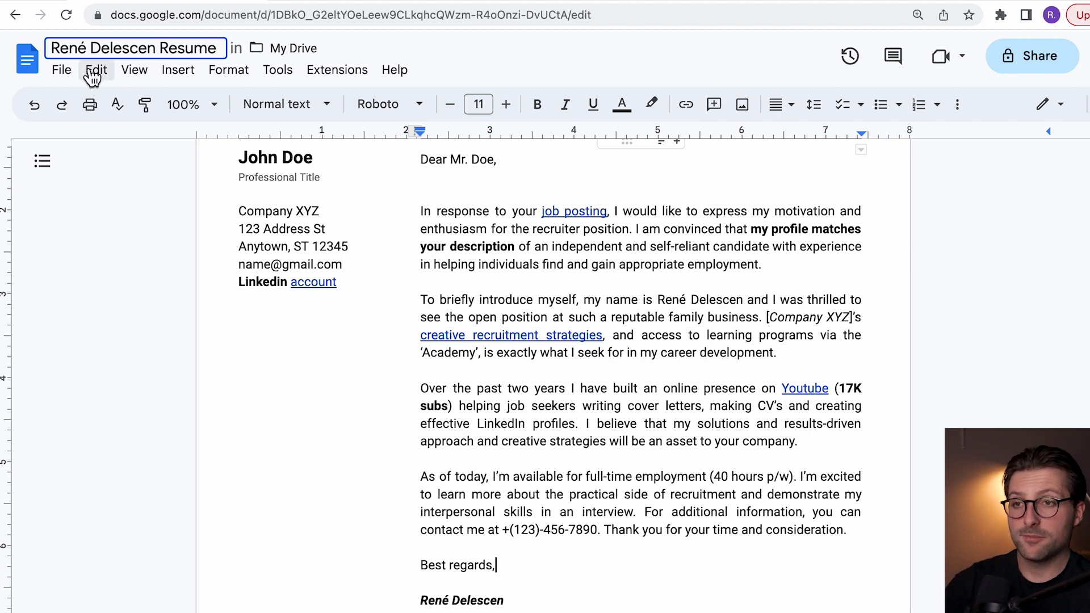
left_click(62, 71)
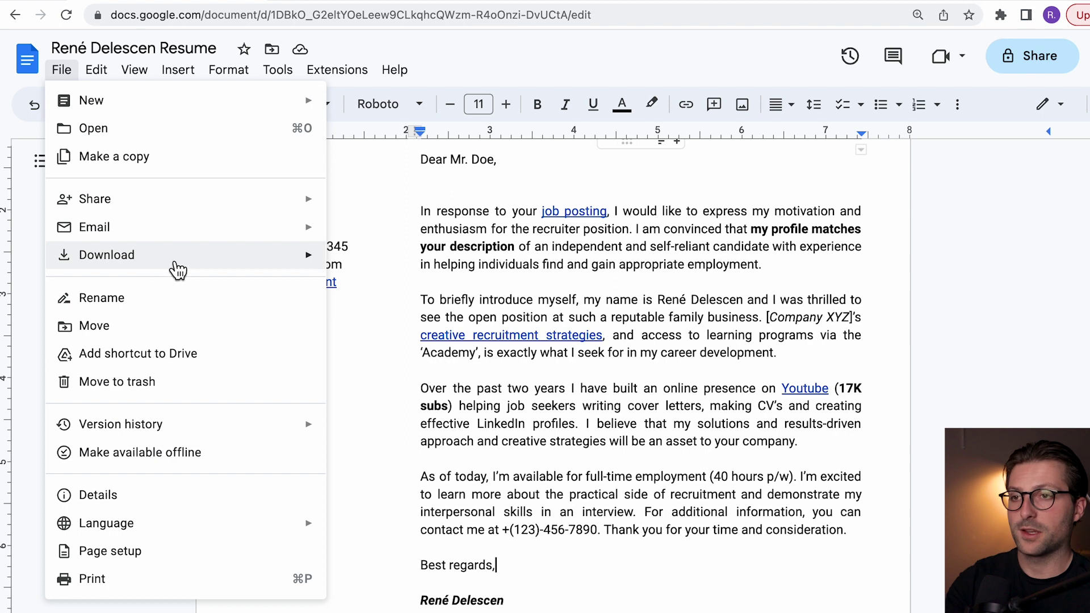
mouse_move(303, 265)
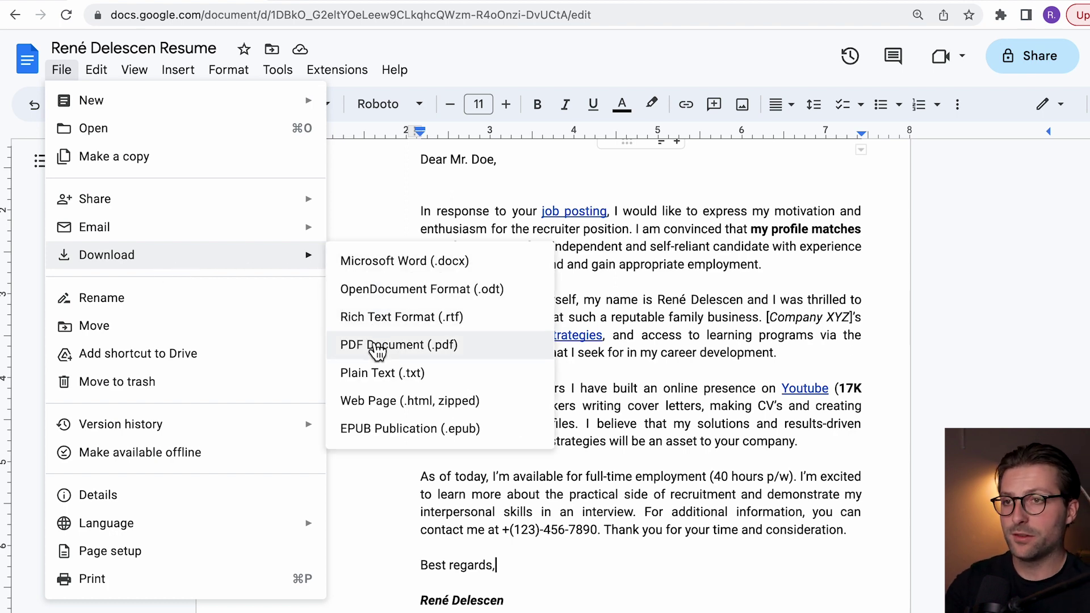
left_click(377, 345)
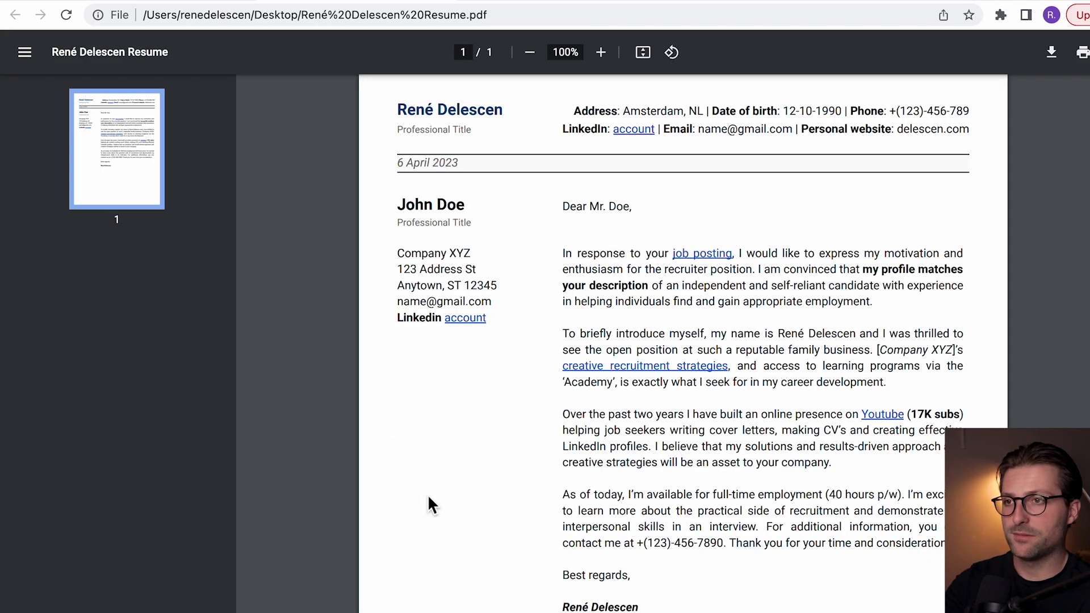